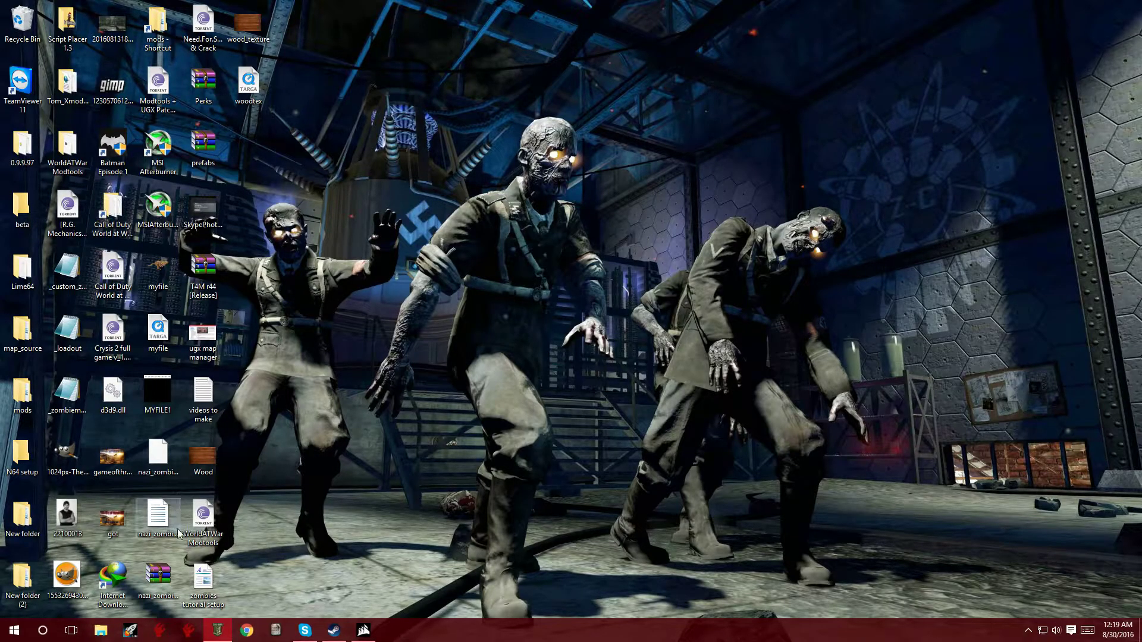
Look over the map editor's texture options without choosing any, then minimize the editor
mouse_move(217, 634)
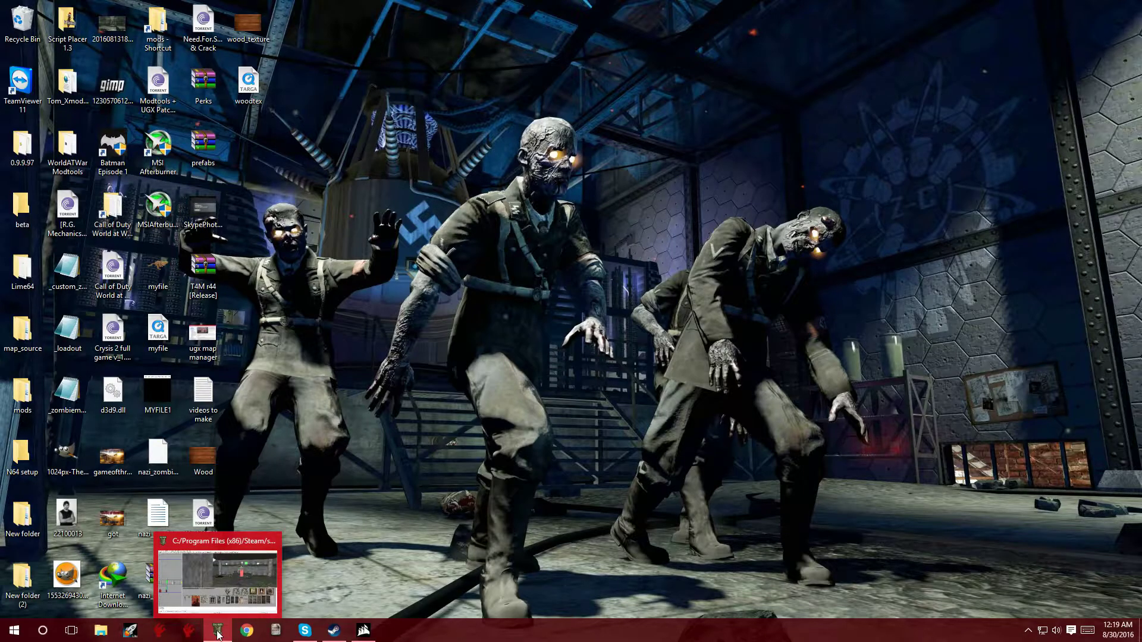
click(217, 632)
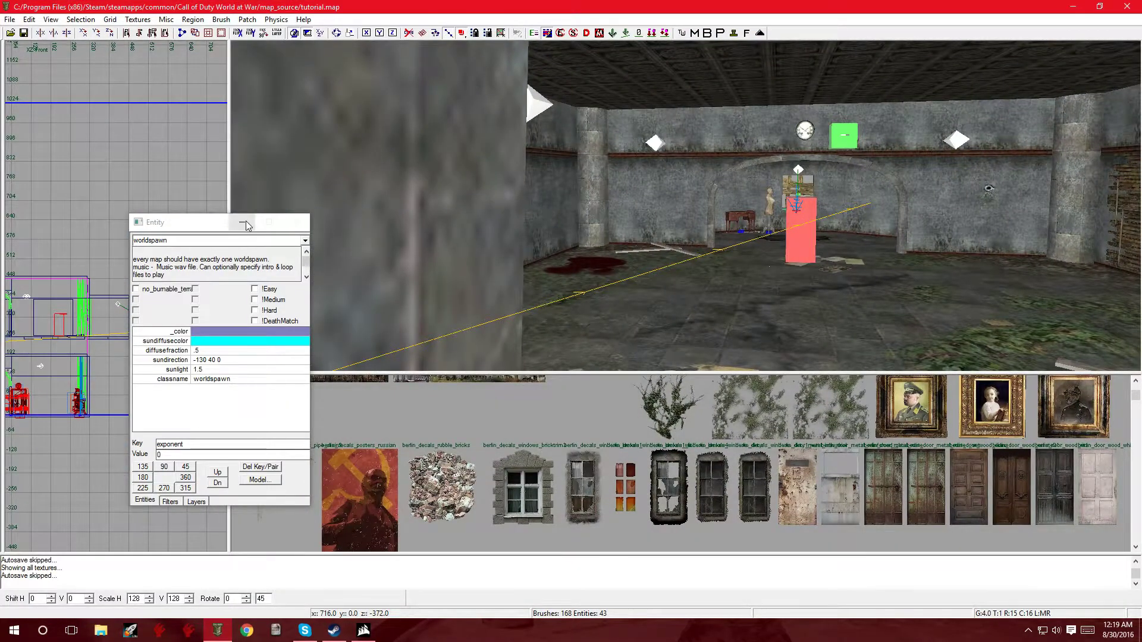
click(138, 20)
mouse_move(166, 199)
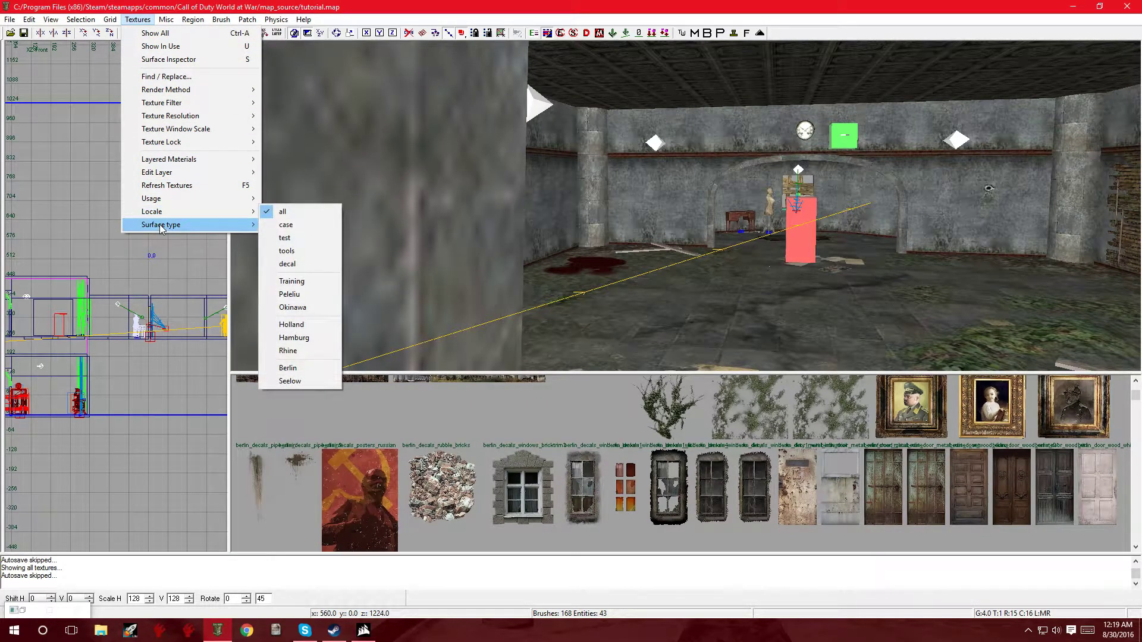
mouse_move(161, 228)
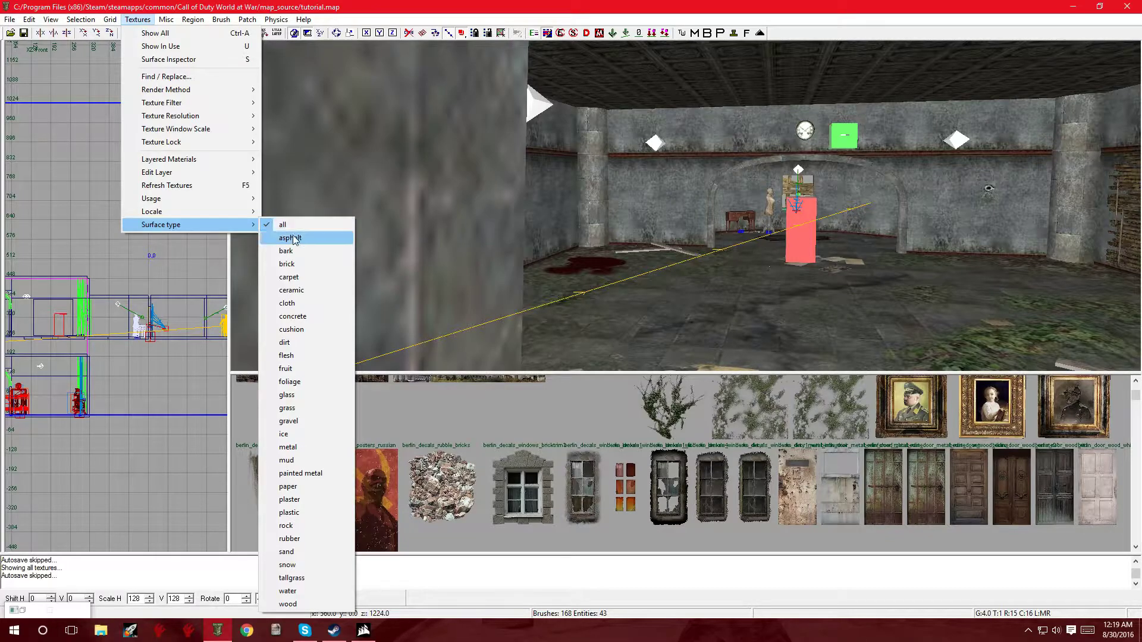
click(409, 399)
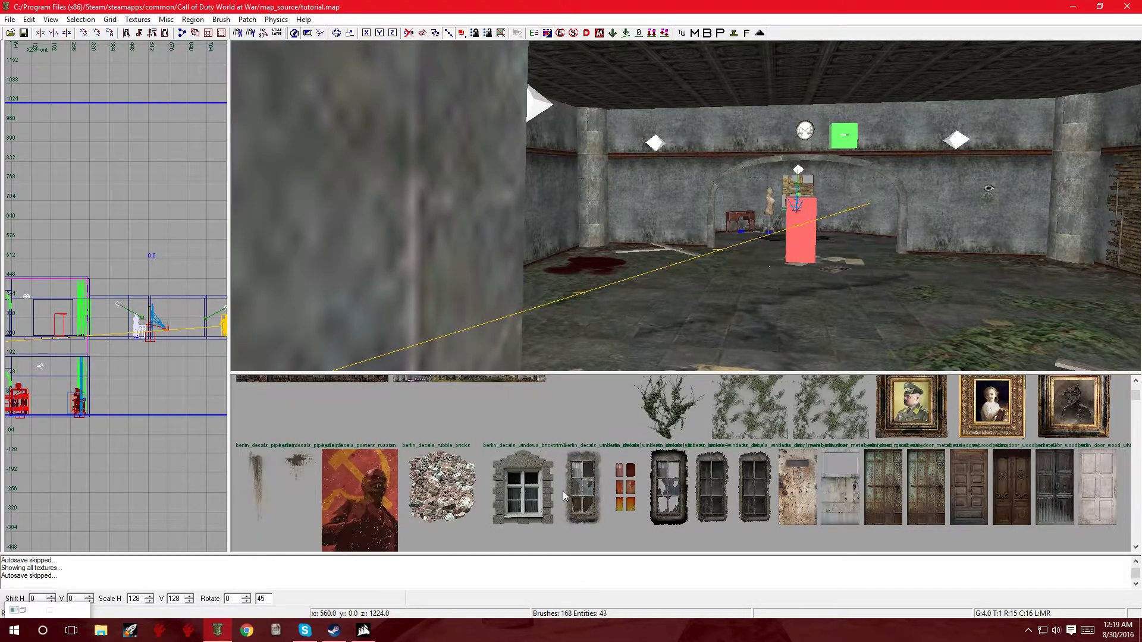
scroll(577, 479, down, 5)
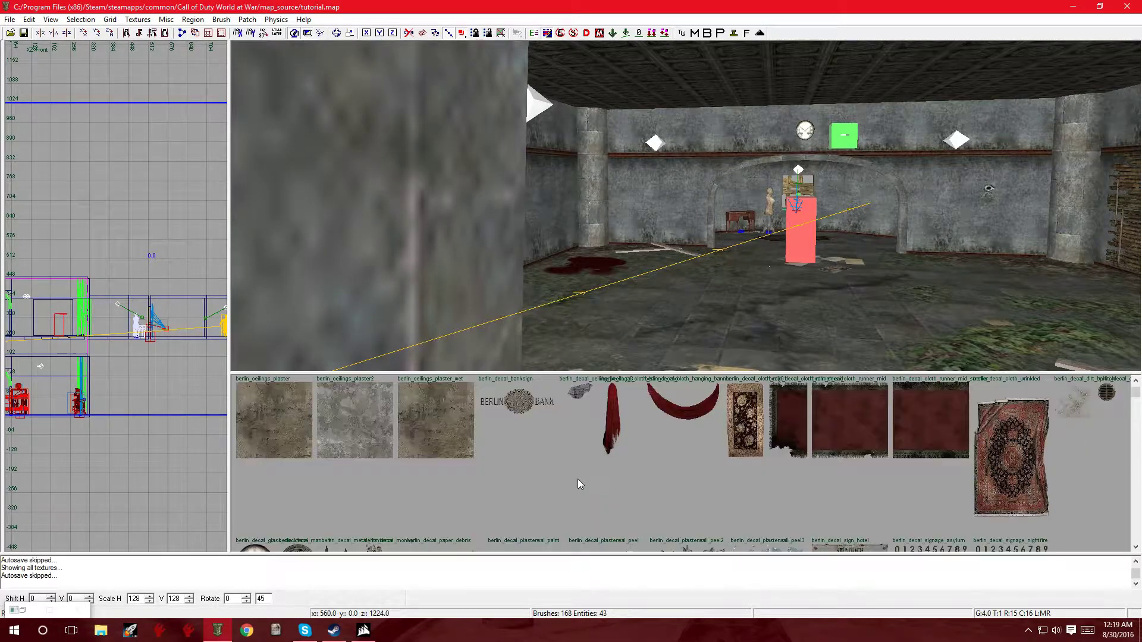
scroll(582, 474, up, 1)
click(1074, 7)
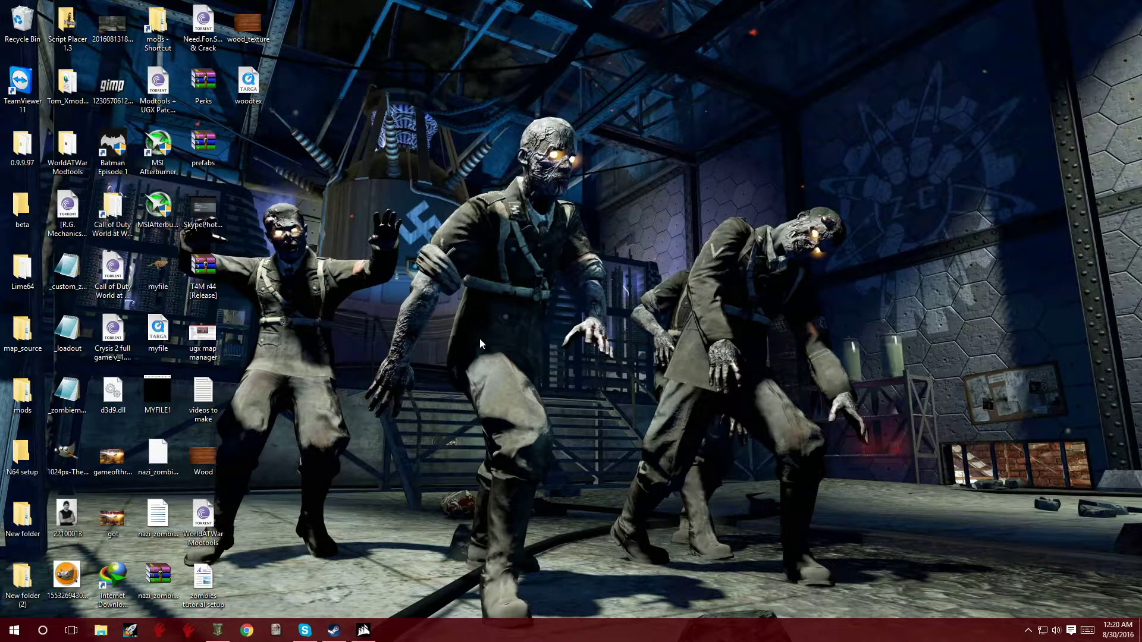
Open Chrome and search Google for 'wood'
click(246, 630)
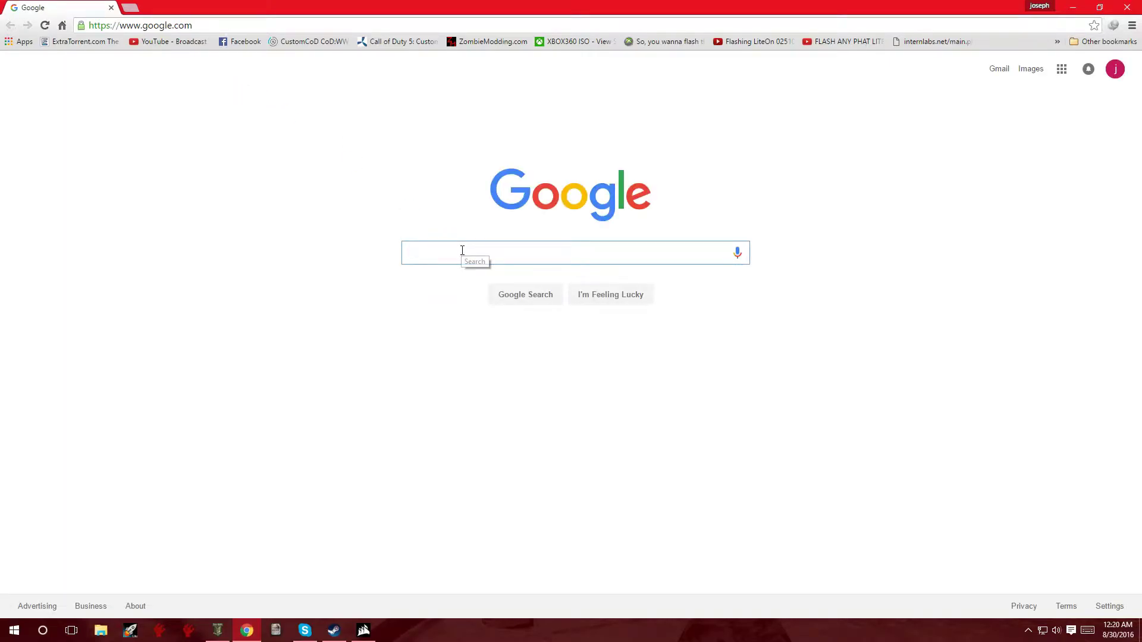
text(blue)
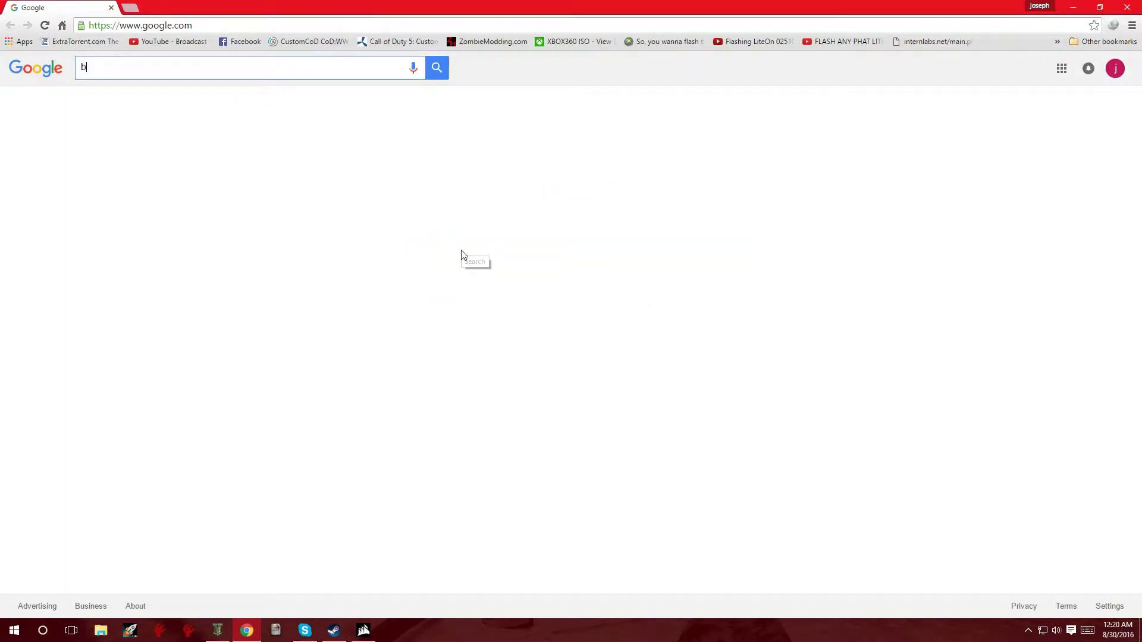
key(BackSpace)
key(BackSpace)
key(BackSpace)
key(BackSpace)
text(wor)
key(BackSpace)
text(od)
key(Return)
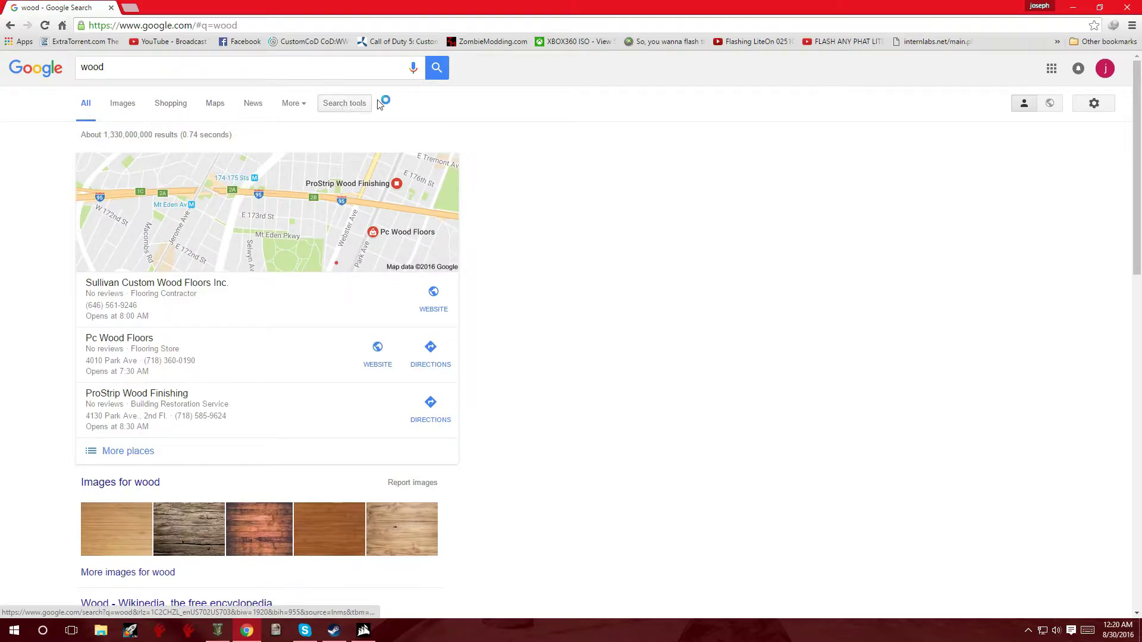
Switch to Images results for wood and scroll down through the texture pictures
click(121, 105)
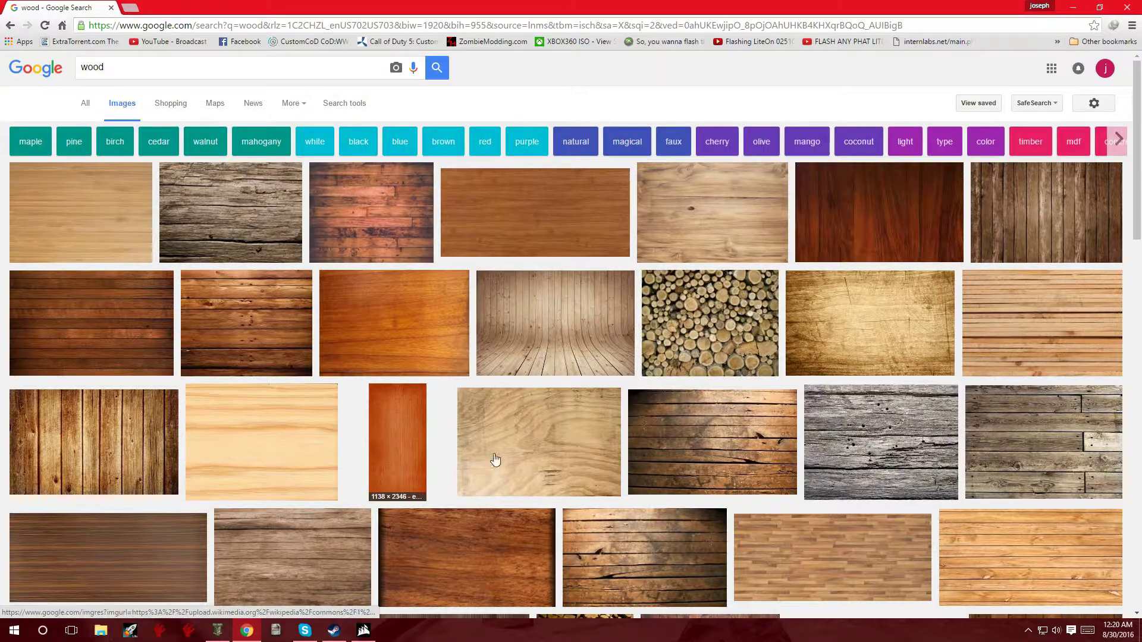
scroll(624, 466, down, 20)
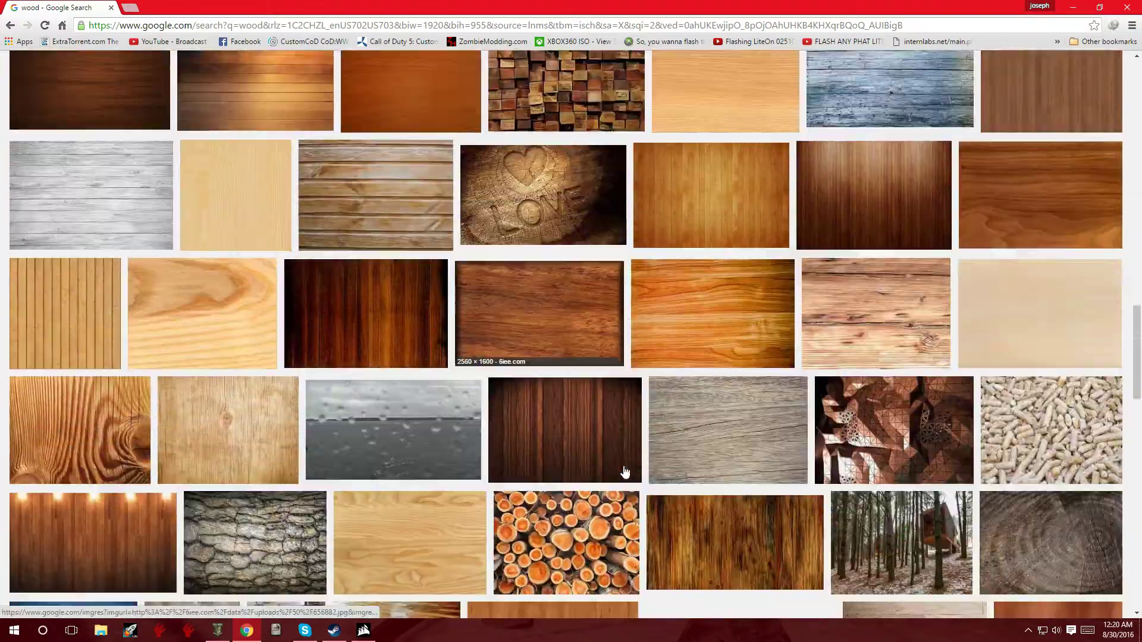
scroll(625, 471, down, 20)
scroll(623, 466, down, 20)
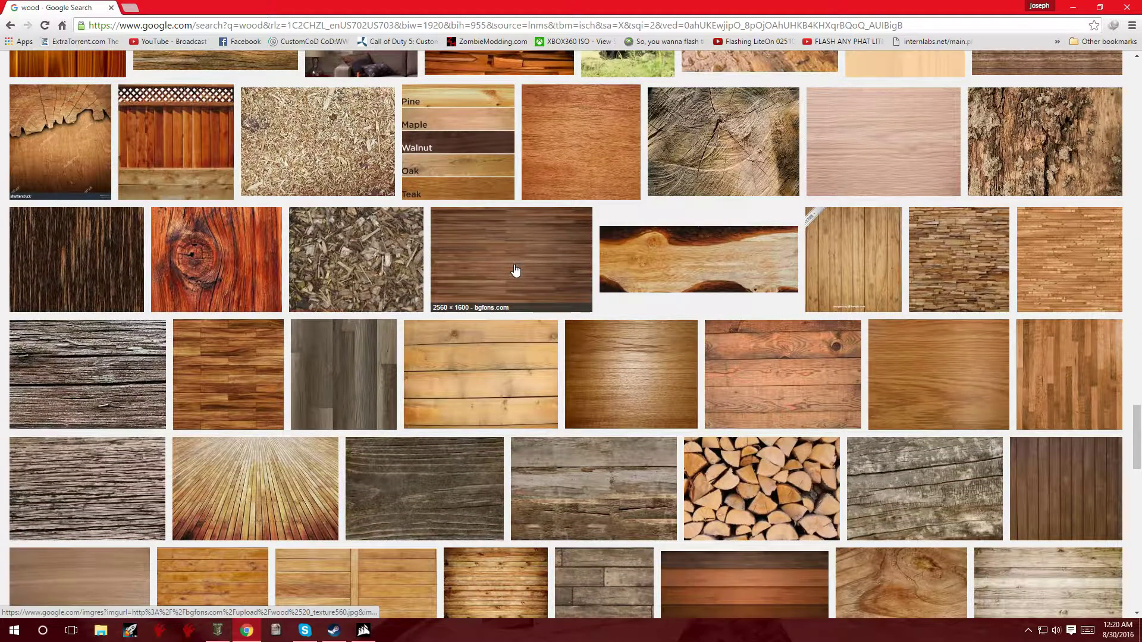
Save the seamless wood-floor preview image to the Desktop as woody.jpg
click(262, 385)
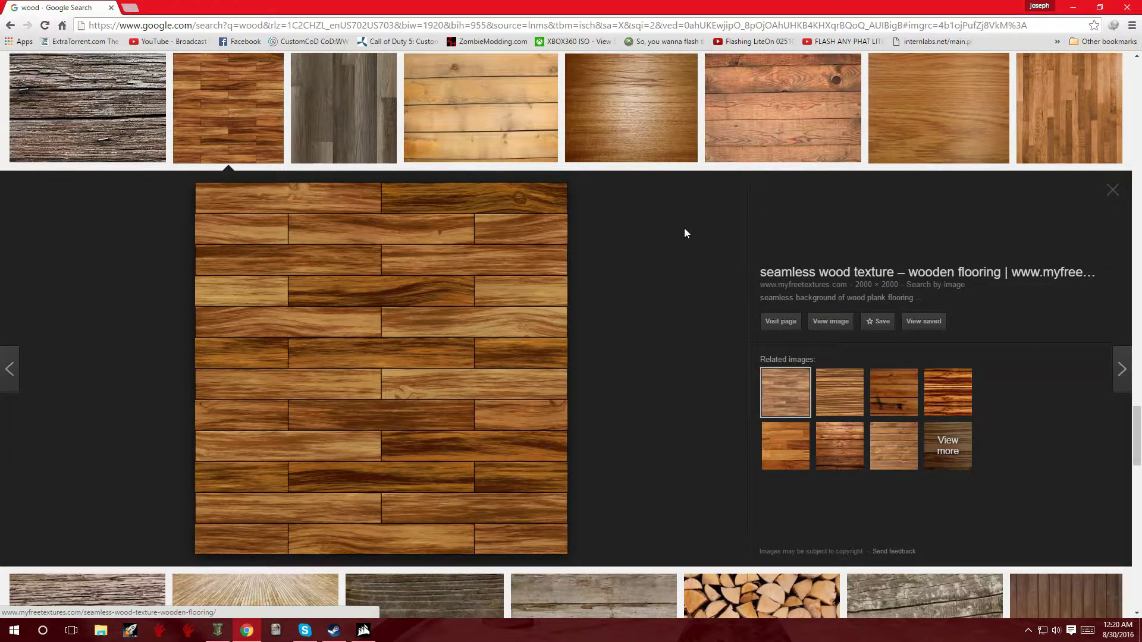
right_click(363, 315)
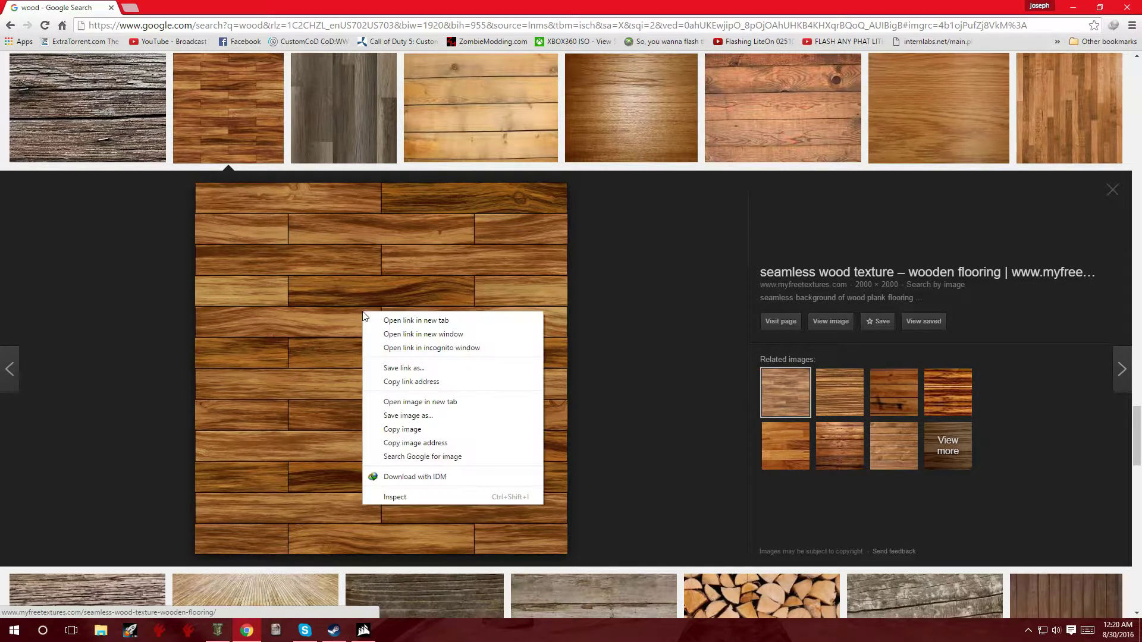
click(414, 416)
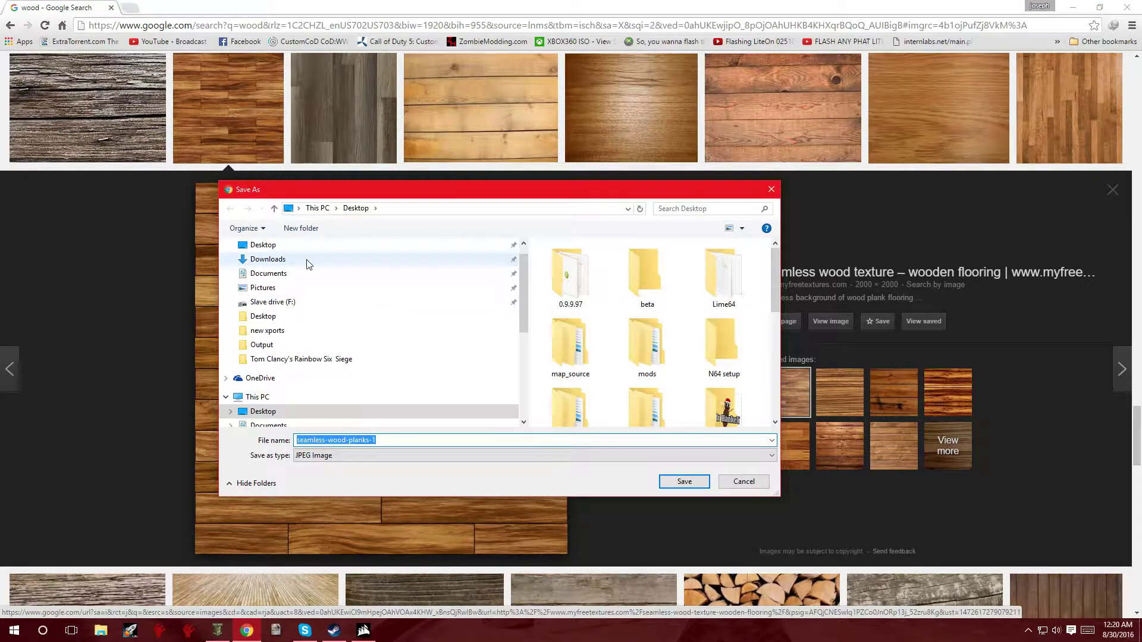
click(267, 246)
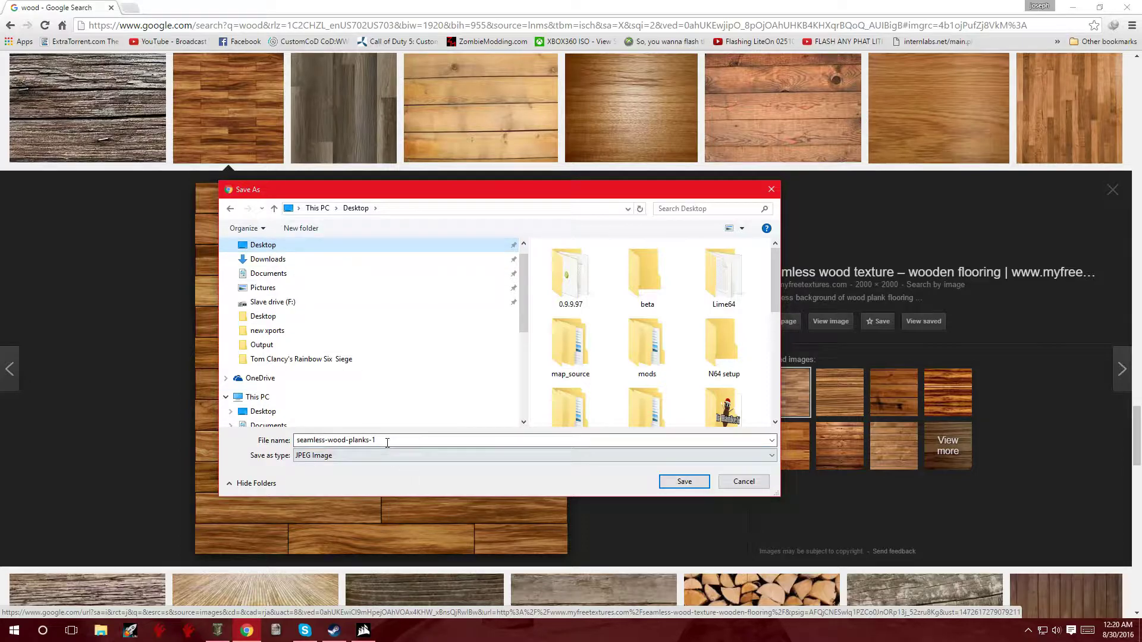
click(301, 441)
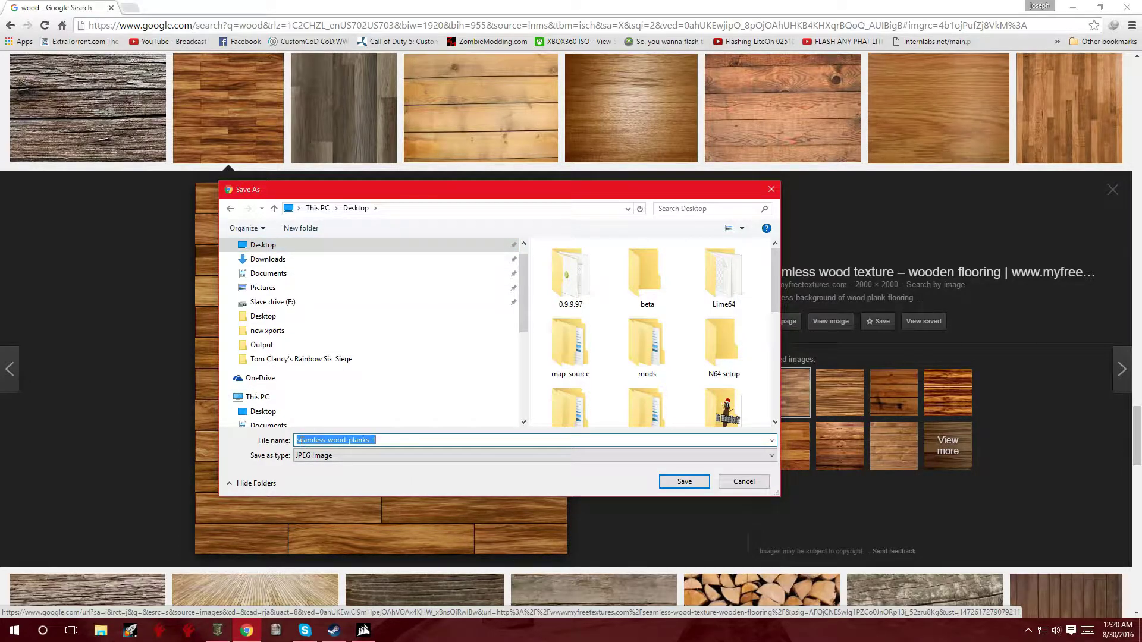
text(wo)
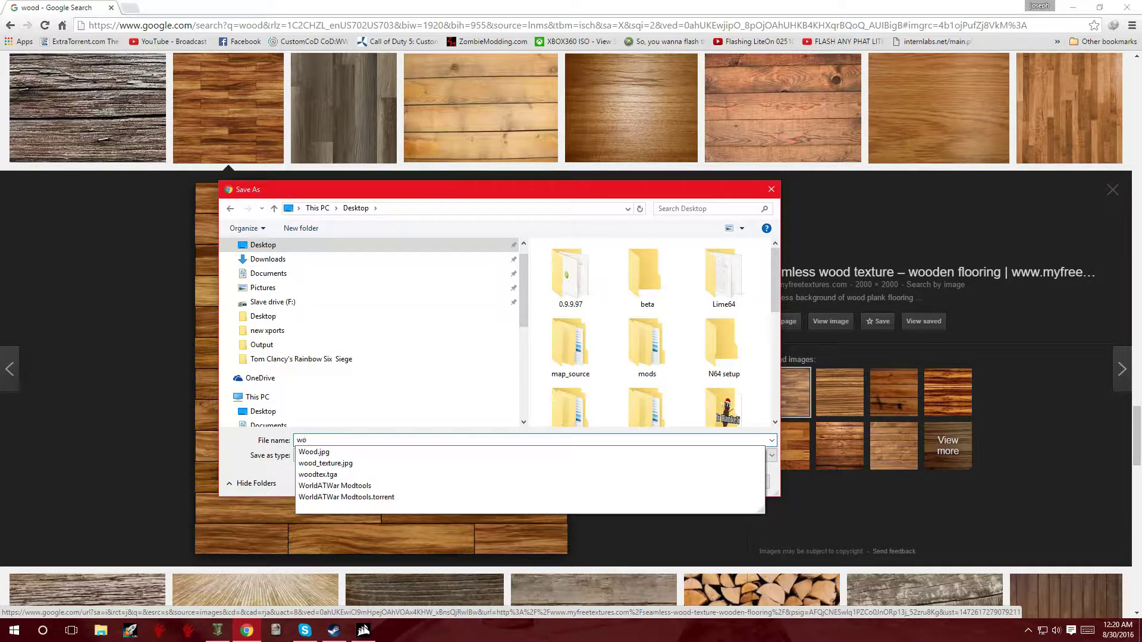
text(ody)
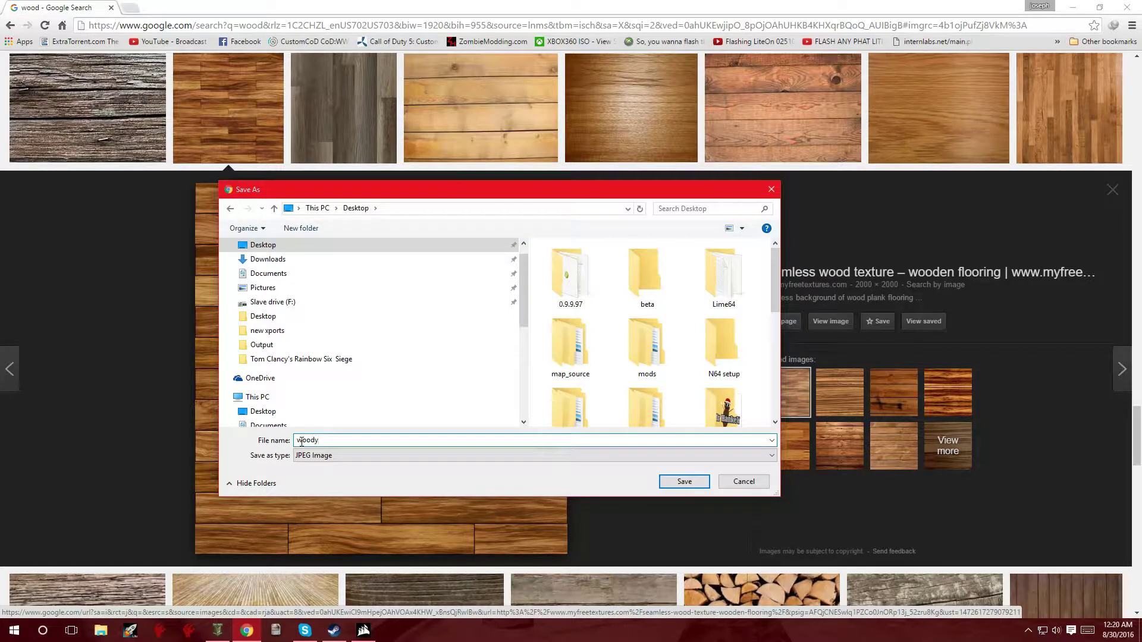
key(Return)
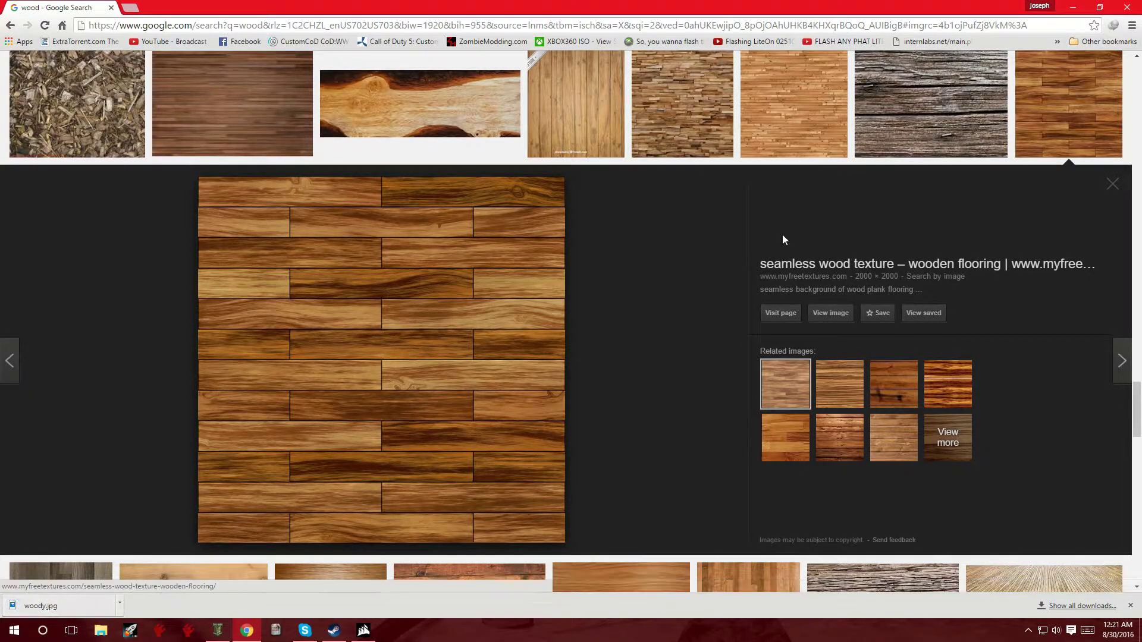
Close the browser, check the downloaded woody image, then launch GIMP 2 from Start
click(1133, 7)
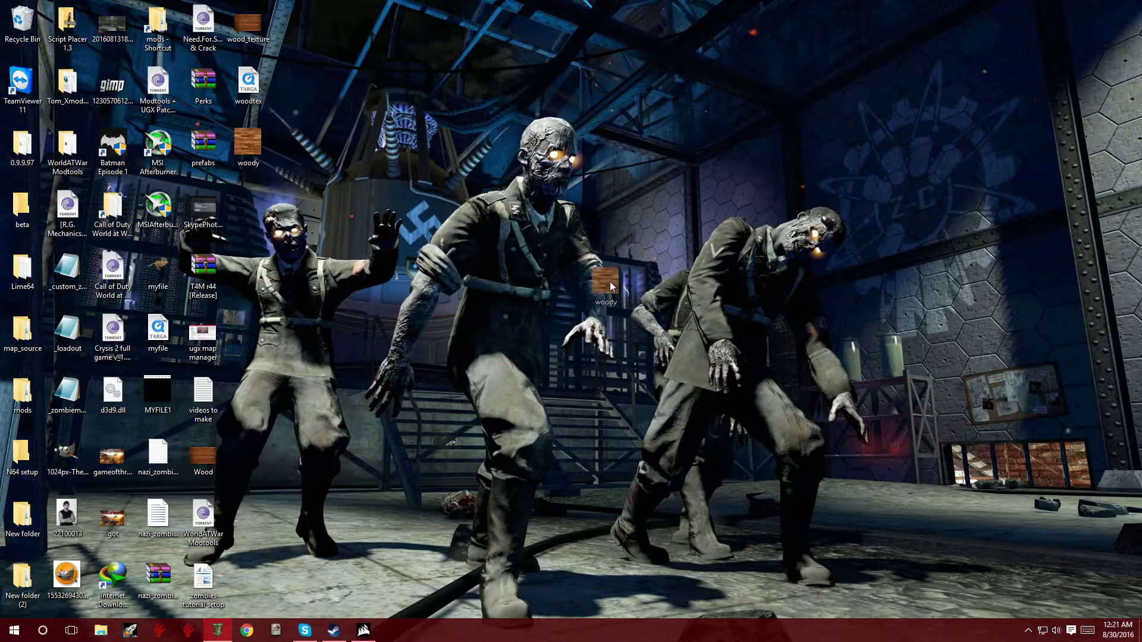
double_click(244, 148)
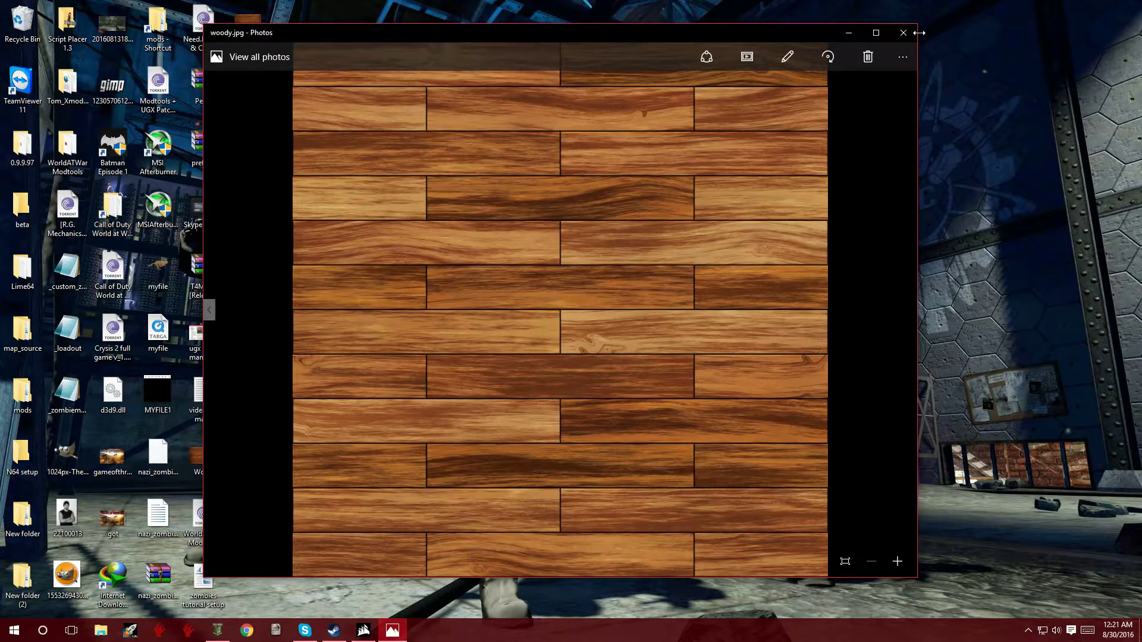
click(902, 33)
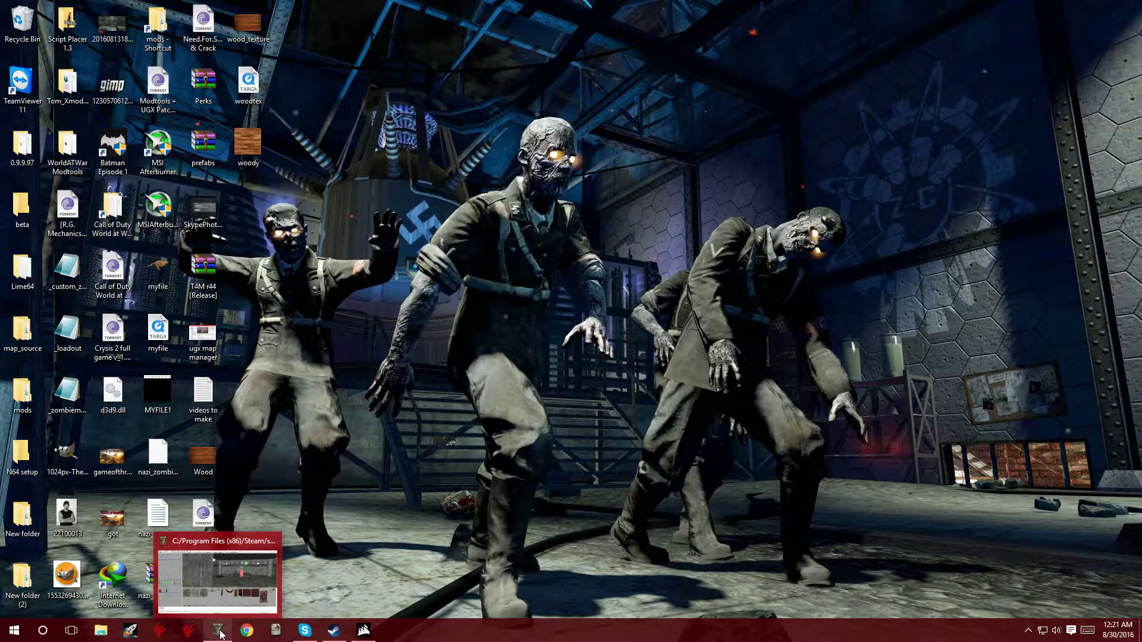
click(7, 635)
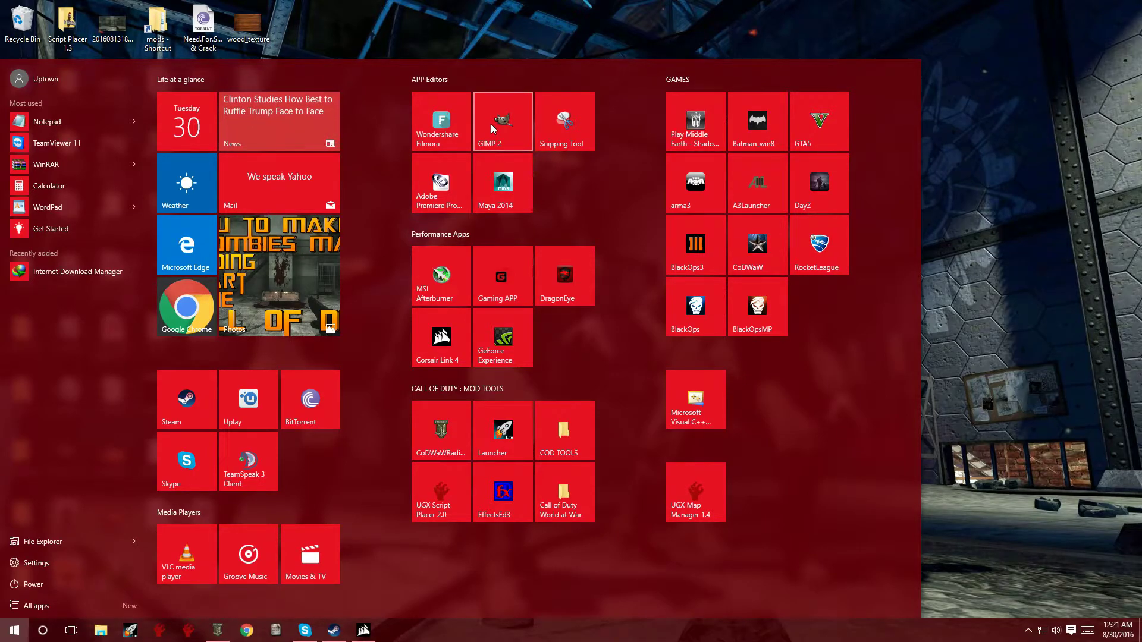
click(491, 127)
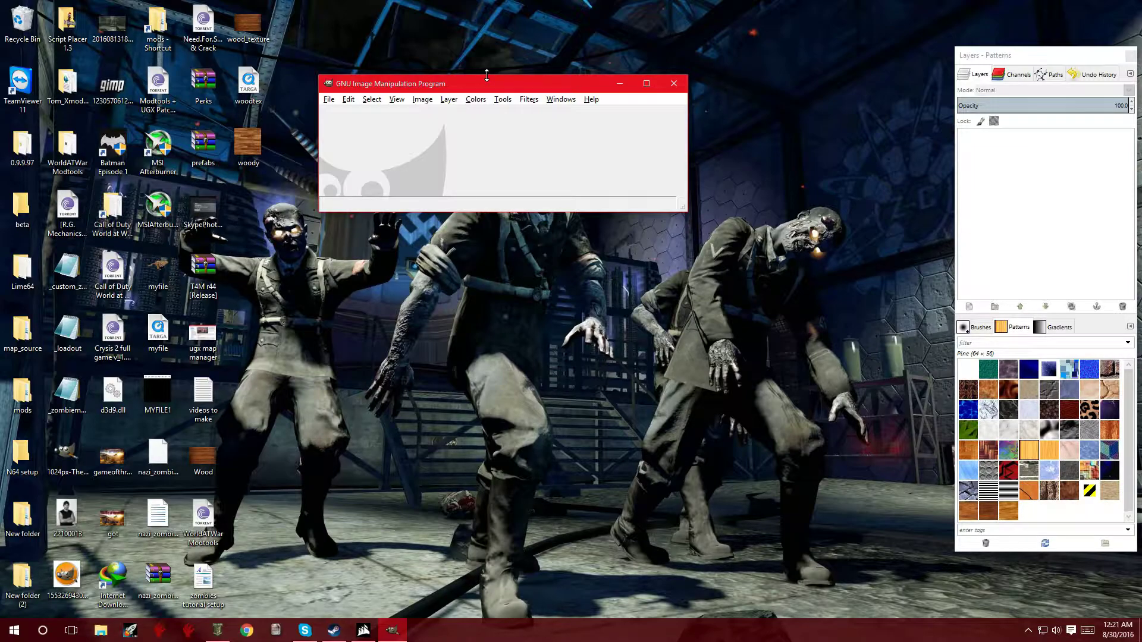
Create a new blank 1024 × 1024 pixel image from File > New
click(329, 101)
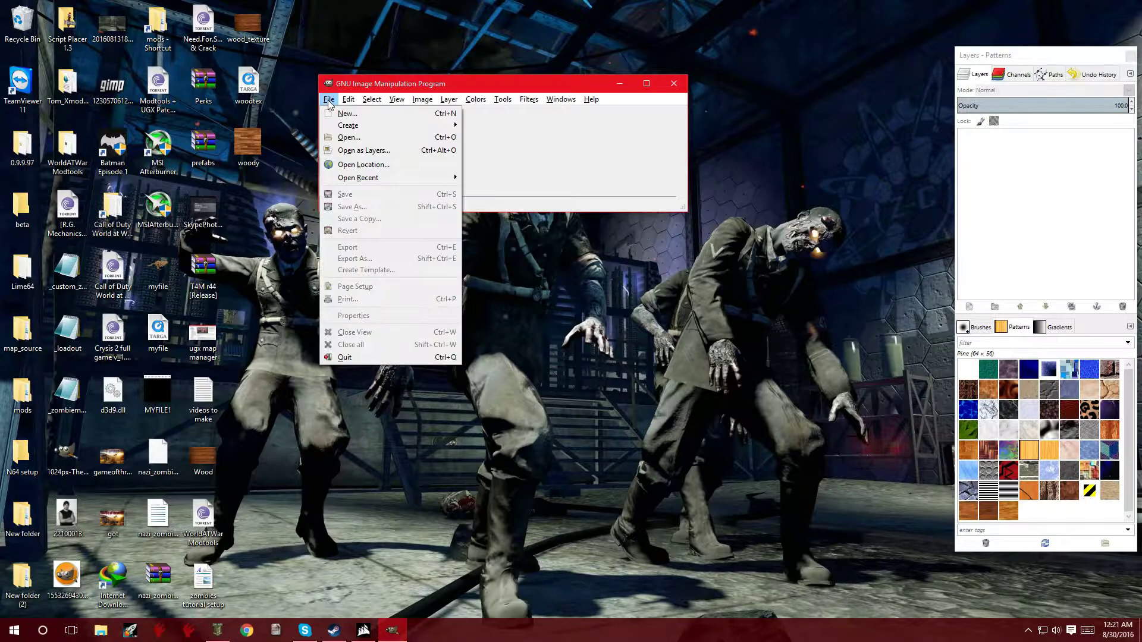
click(345, 115)
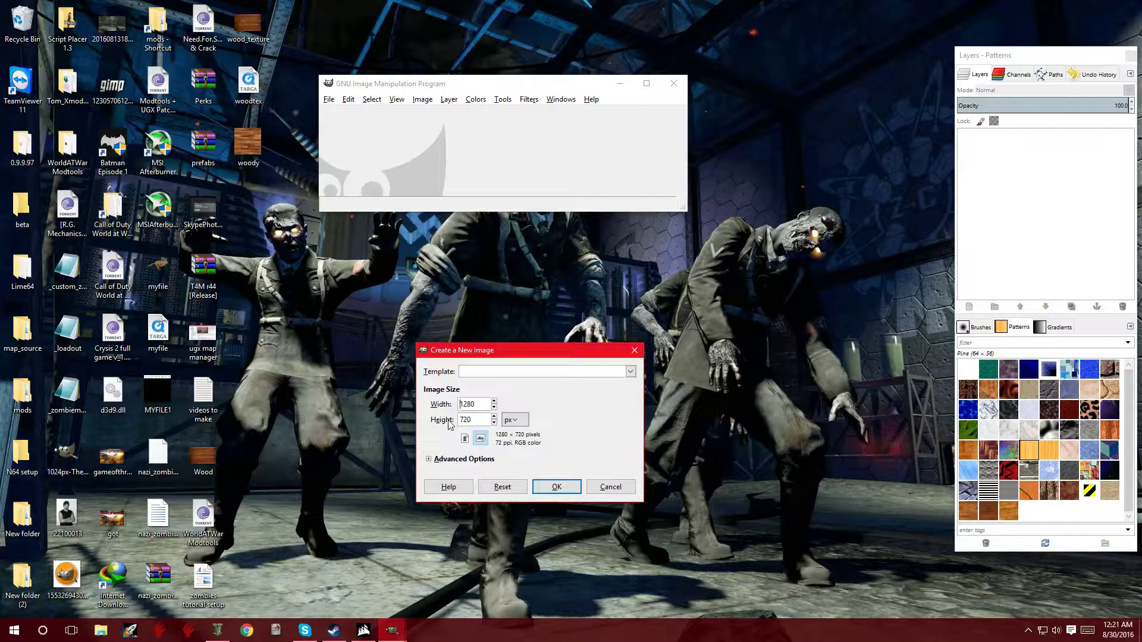
drag(478, 406, 454, 407)
text(1)
key(Tab)
text(1)
click(556, 486)
drag(546, 86, 569, 71)
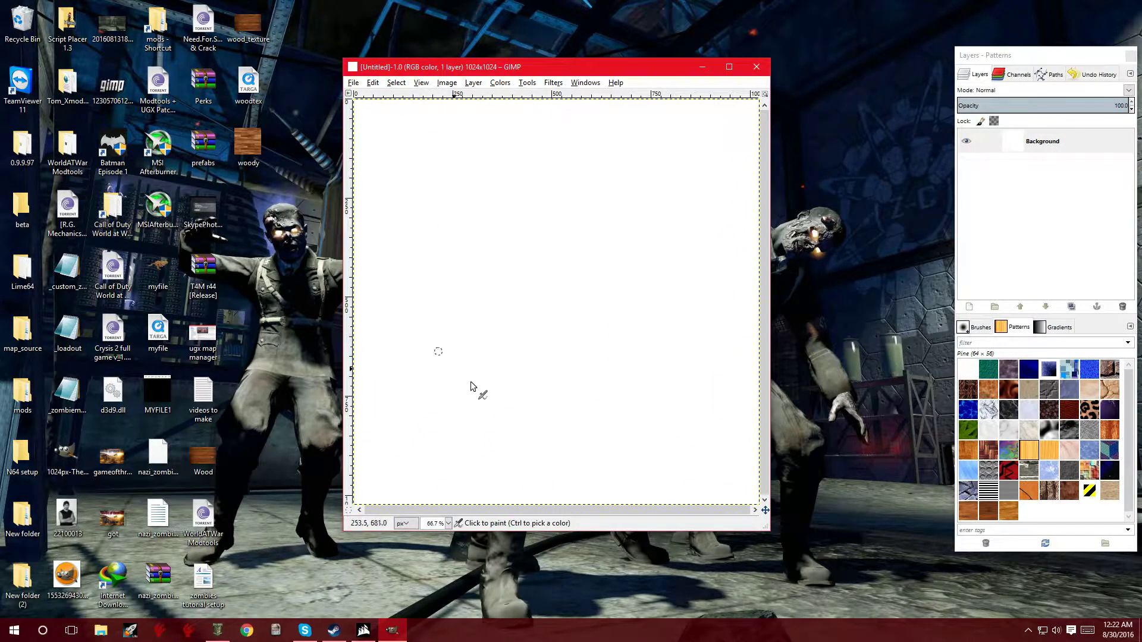
Drag woody.jpg from the desktop onto the canvas as a layer and select that layer
click(244, 138)
drag(244, 137, 483, 198)
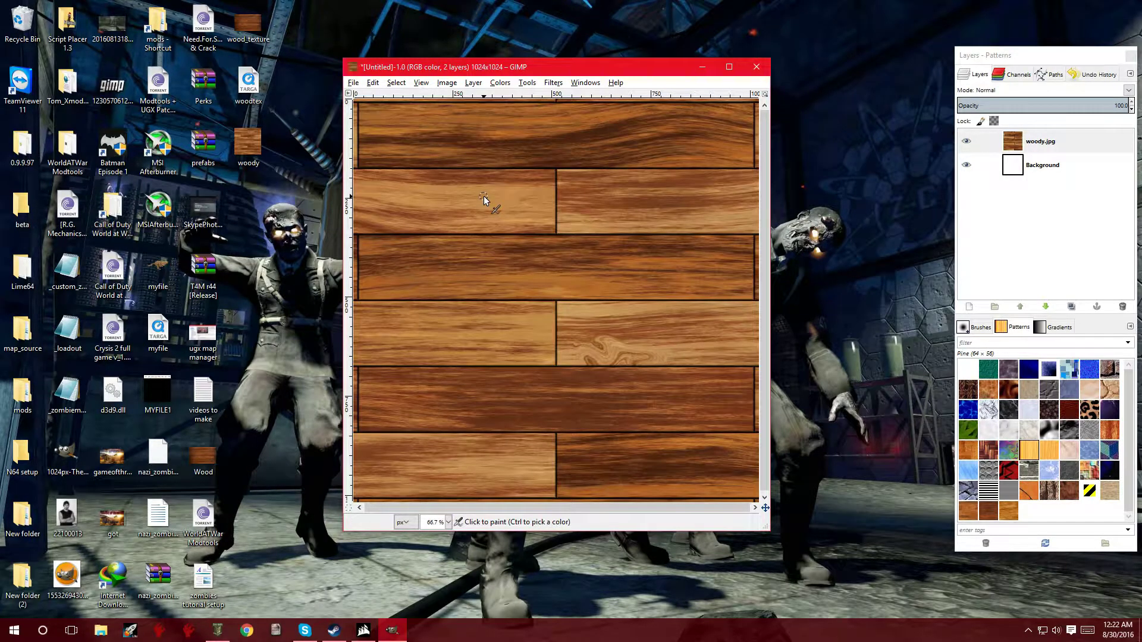
click(352, 83)
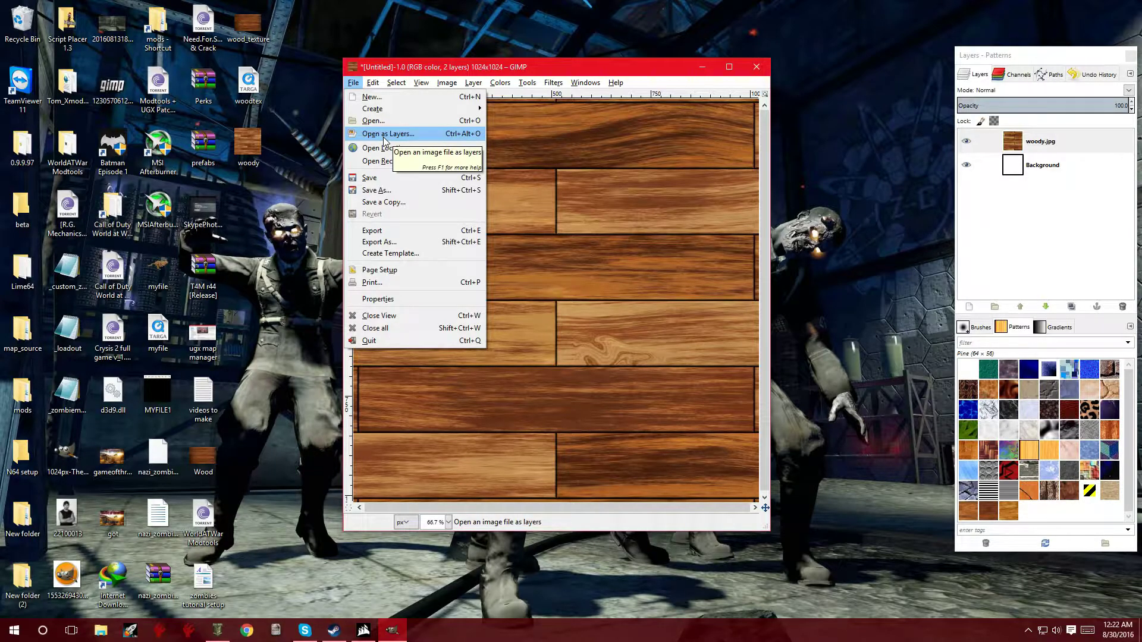
click(623, 209)
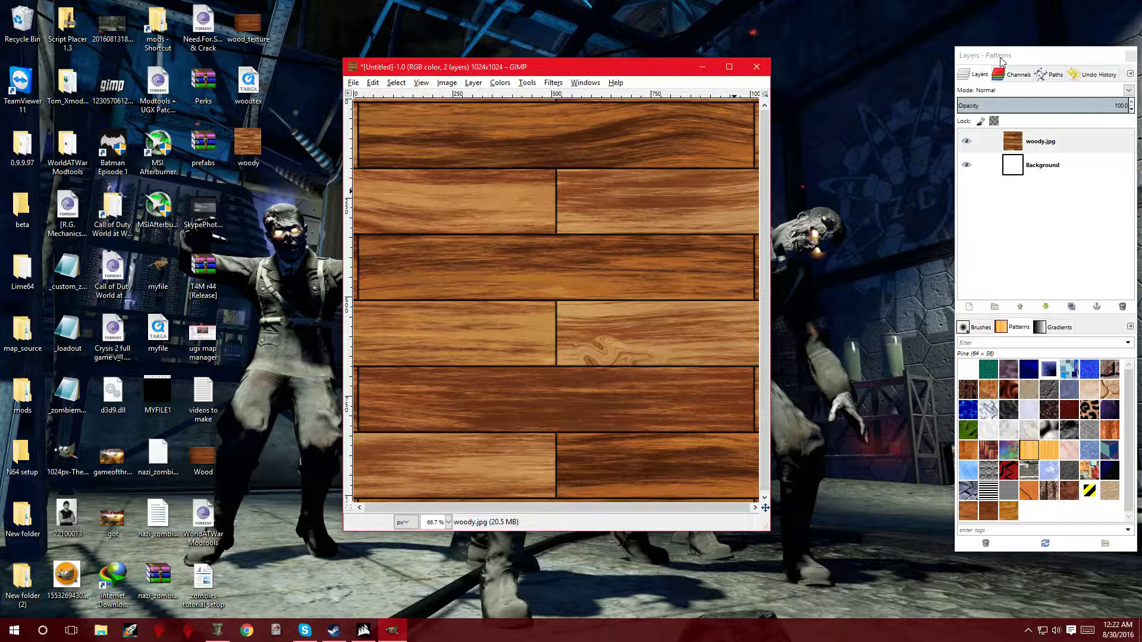
drag(1033, 62, 900, 79)
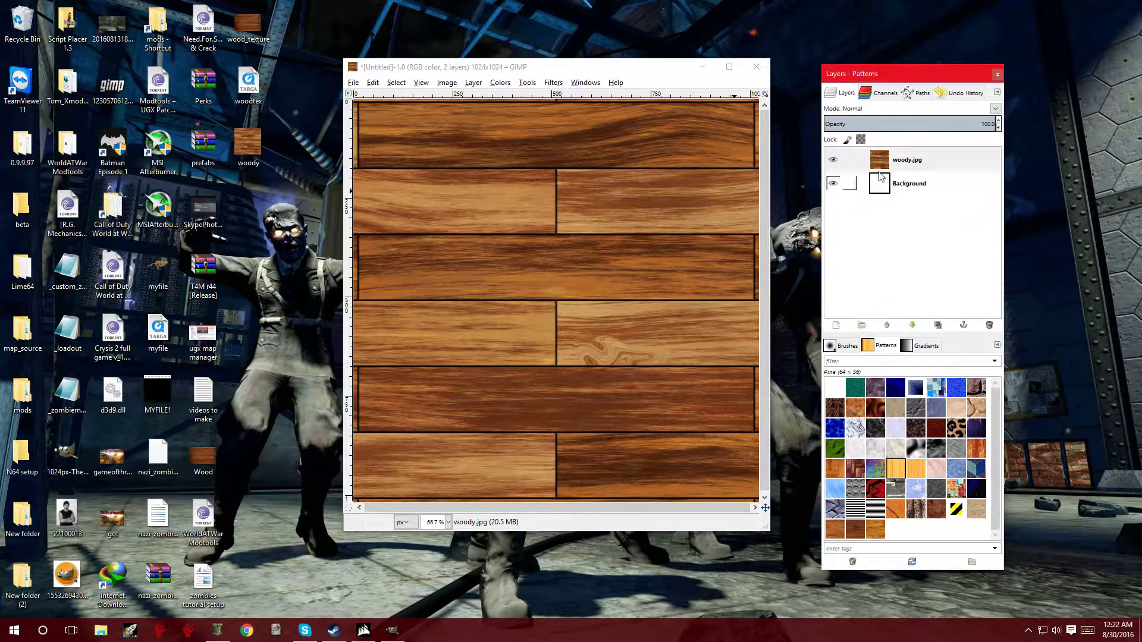
click(902, 164)
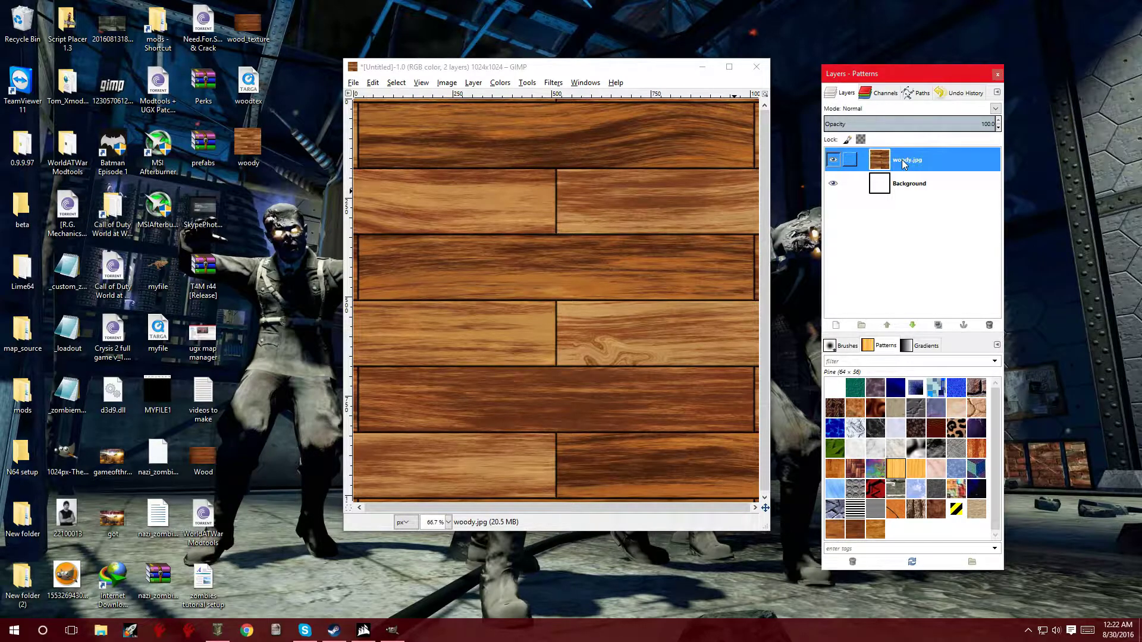
Scale the woody.jpg layer to 1024 × 1024 pixels using Scale Layer
right_click(903, 163)
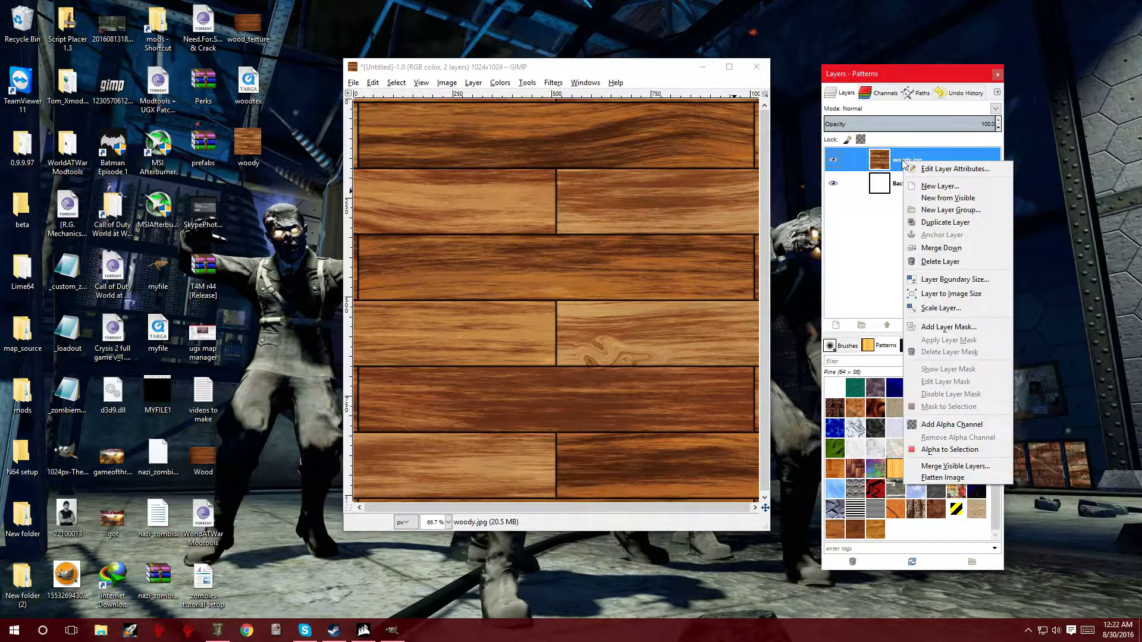
click(942, 308)
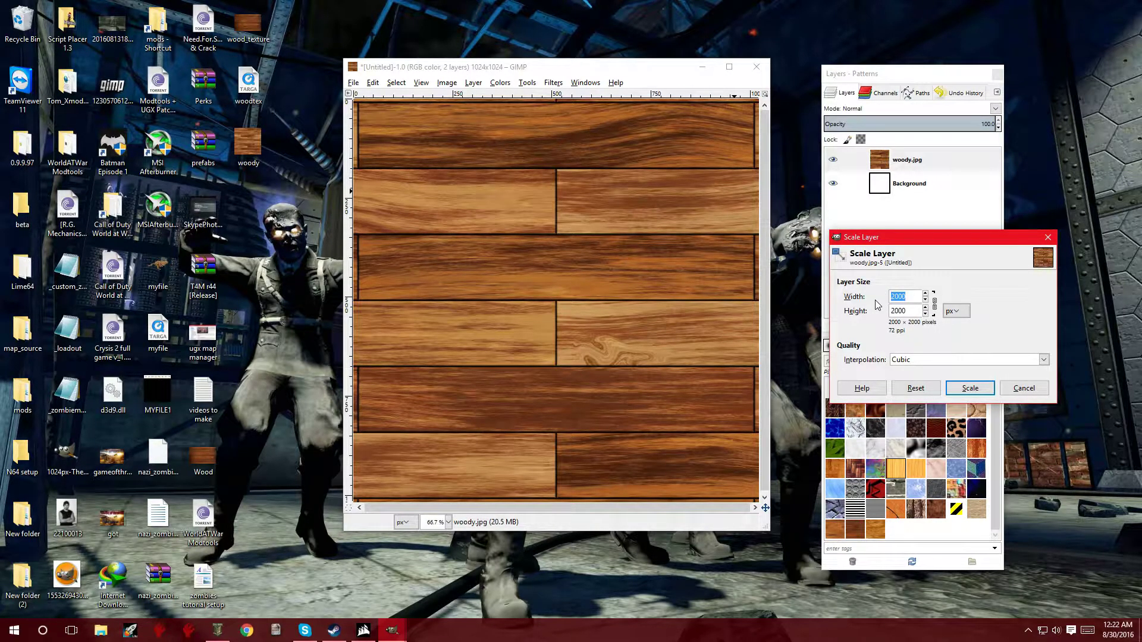
text(1024)
key(Tab)
text(10)
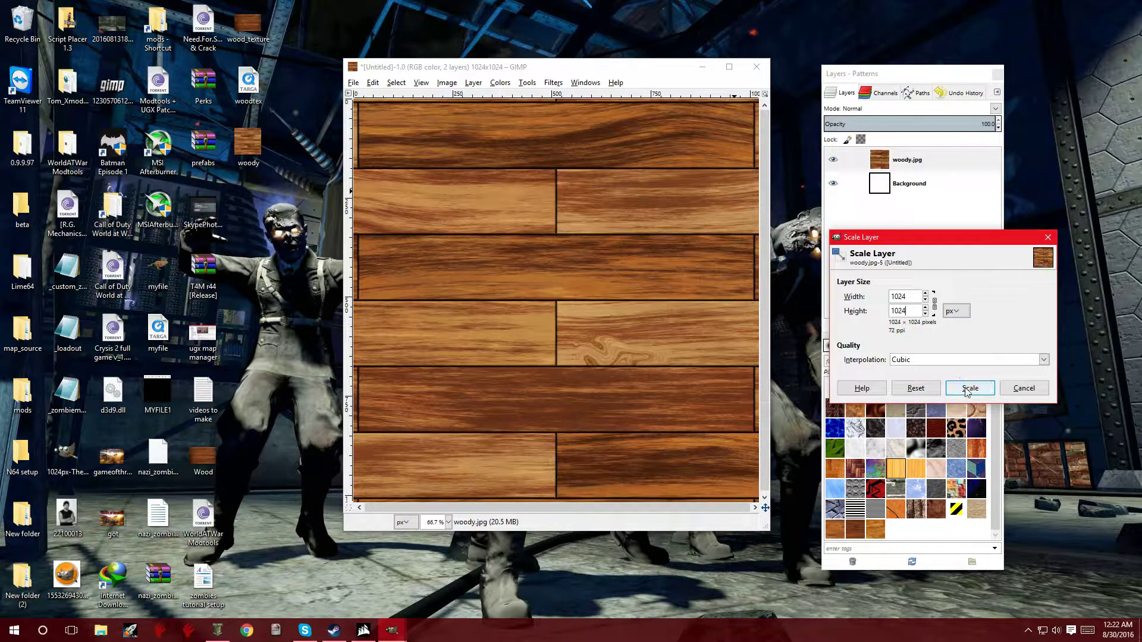
click(967, 389)
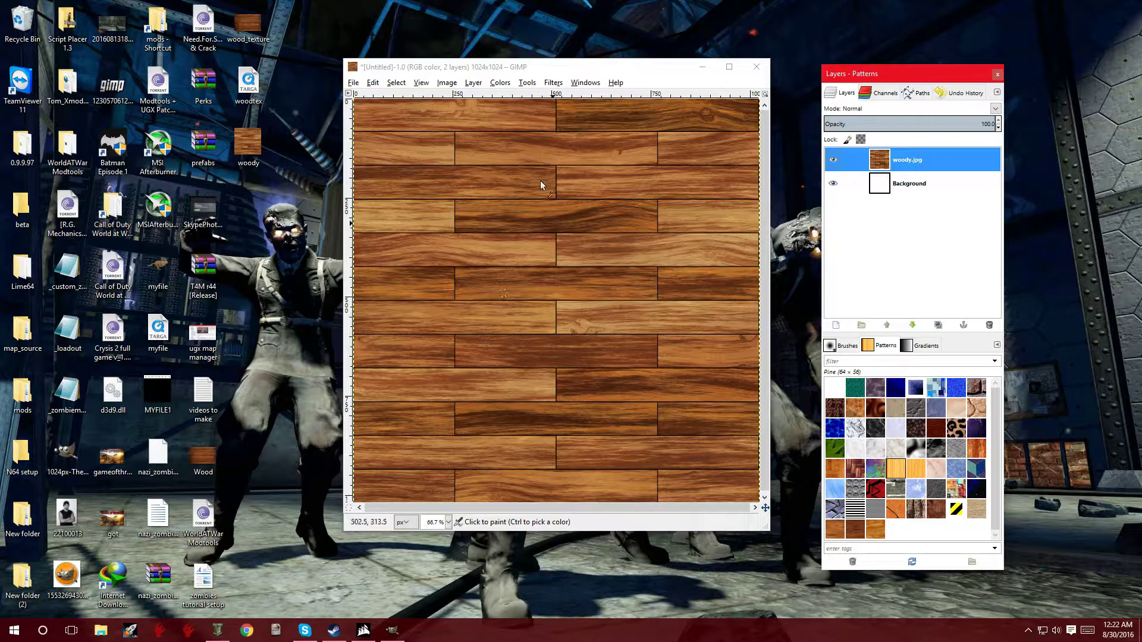
Open the Export Image dialog through File > Export As
click(354, 83)
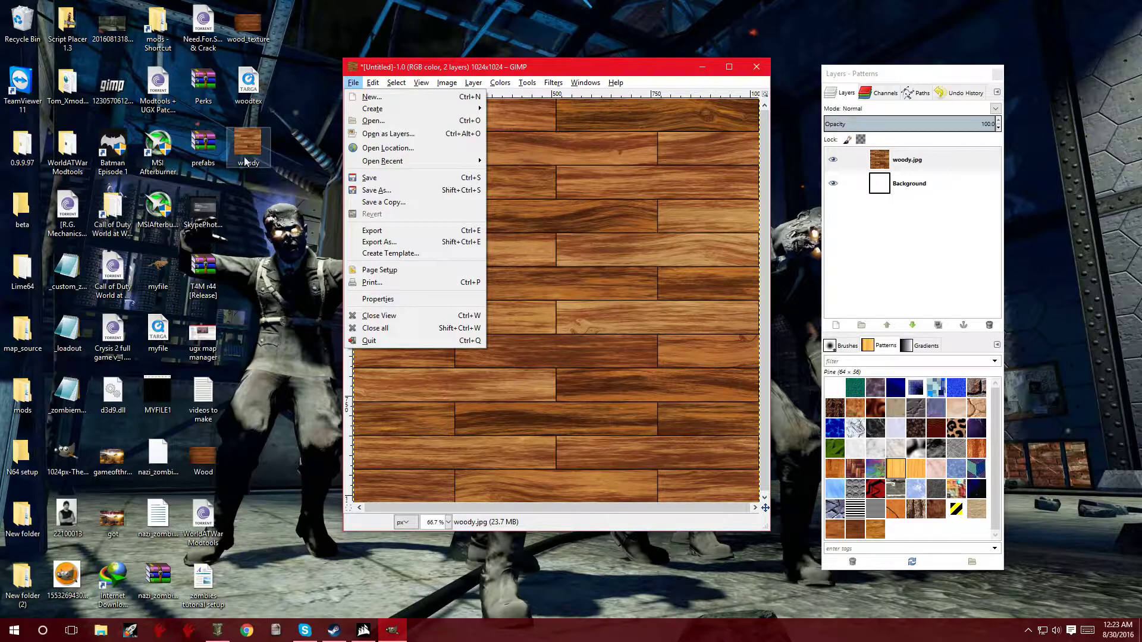
mouse_move(372, 83)
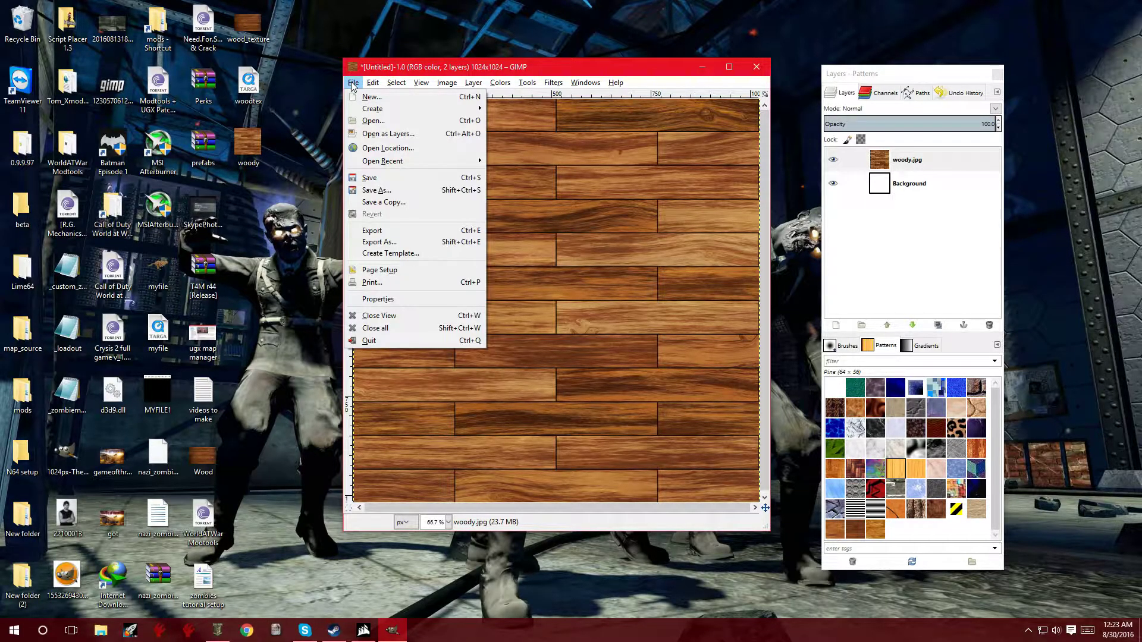
click(388, 242)
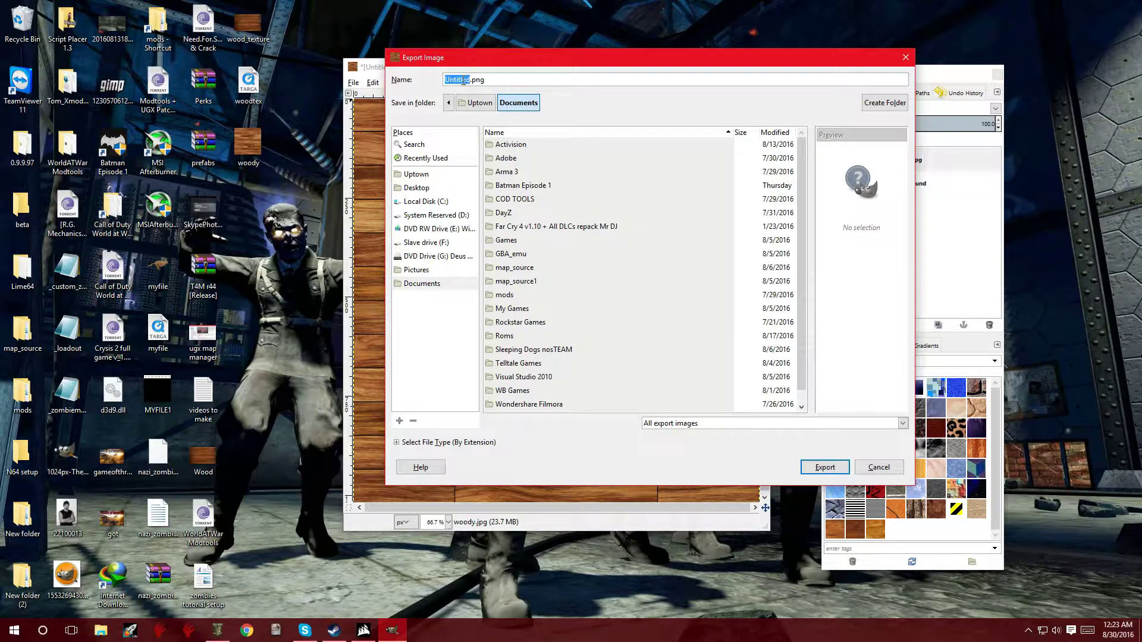
Name the export woody and set the file type to TarGA image
text(woody)
click(396, 442)
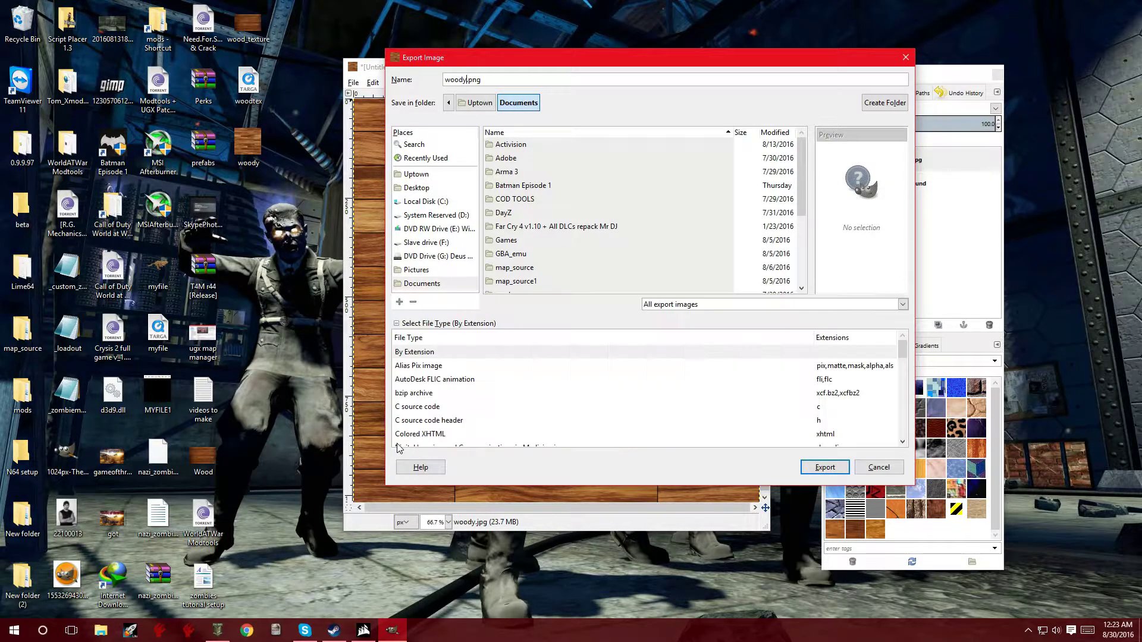
scroll(472, 392, down, 5)
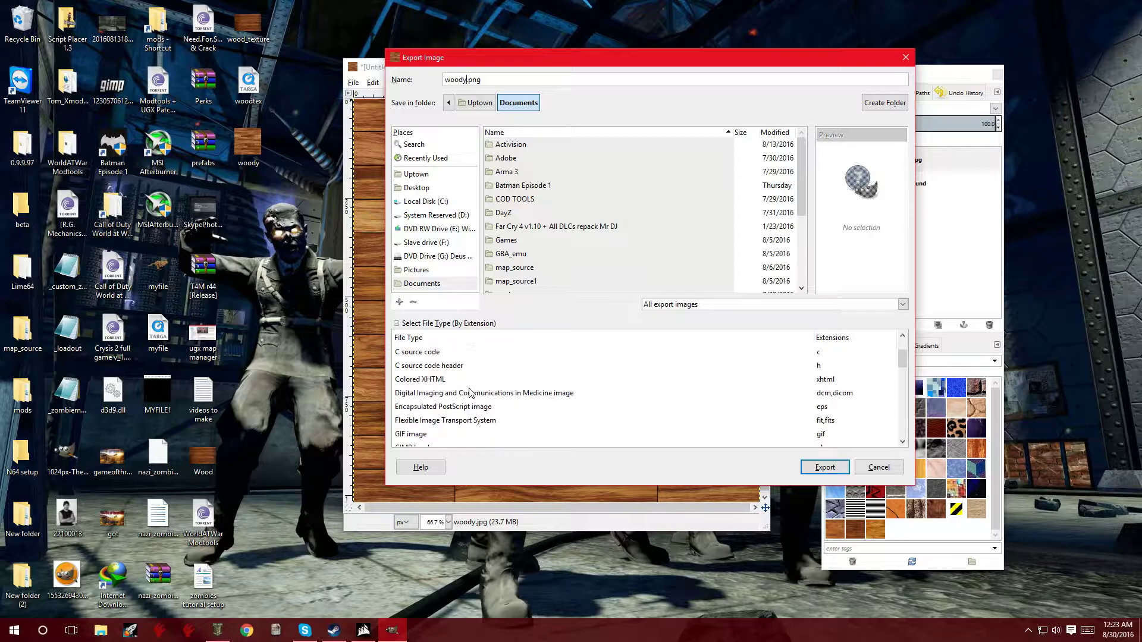
scroll(471, 392, down, 4)
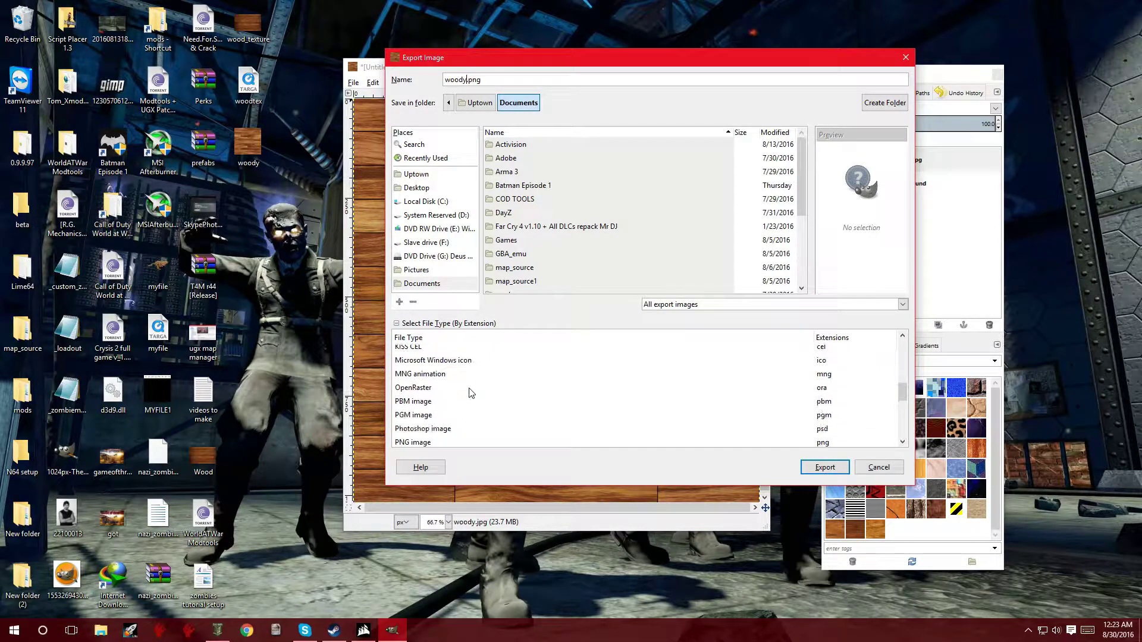
scroll(472, 393, down, 3)
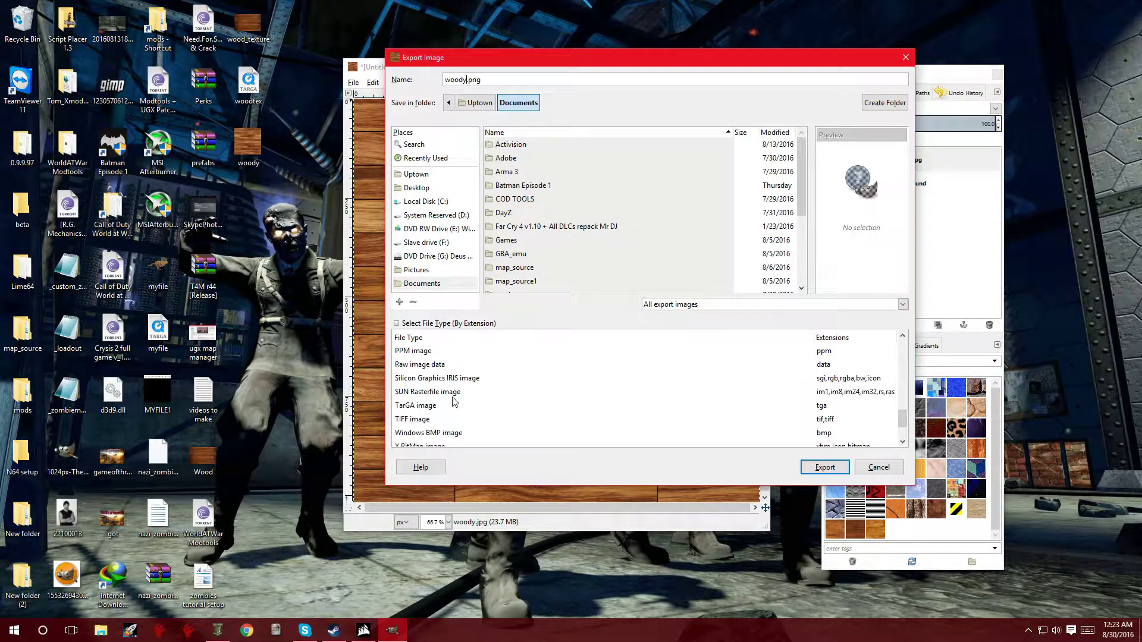
click(421, 387)
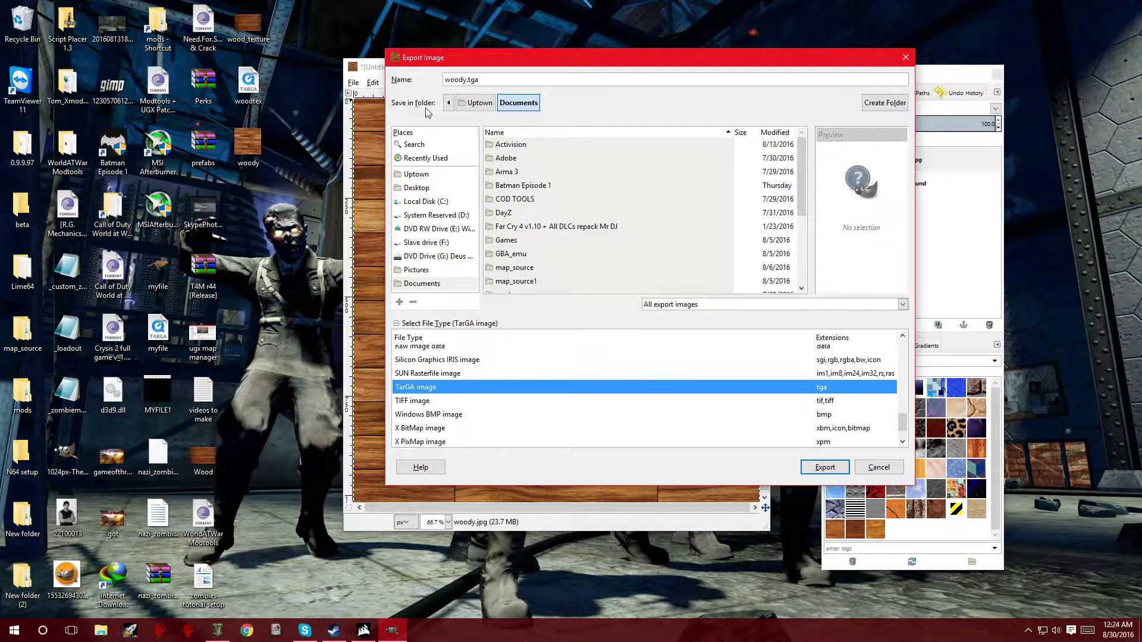
Export woody.tga to the Desktop with RLE compression
click(480, 104)
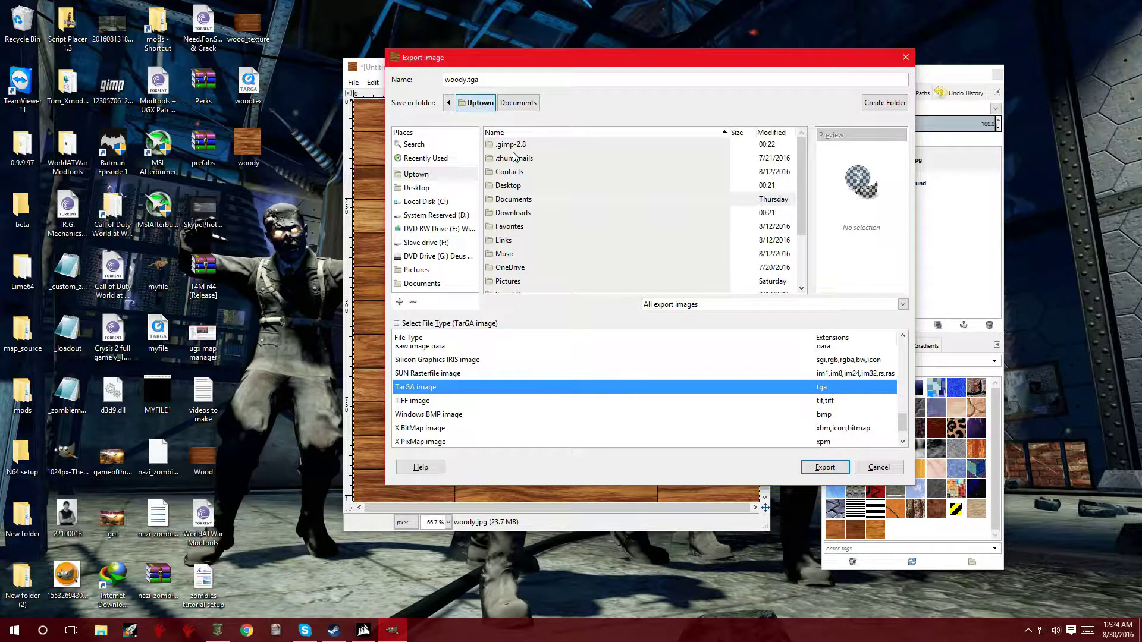
double_click(520, 188)
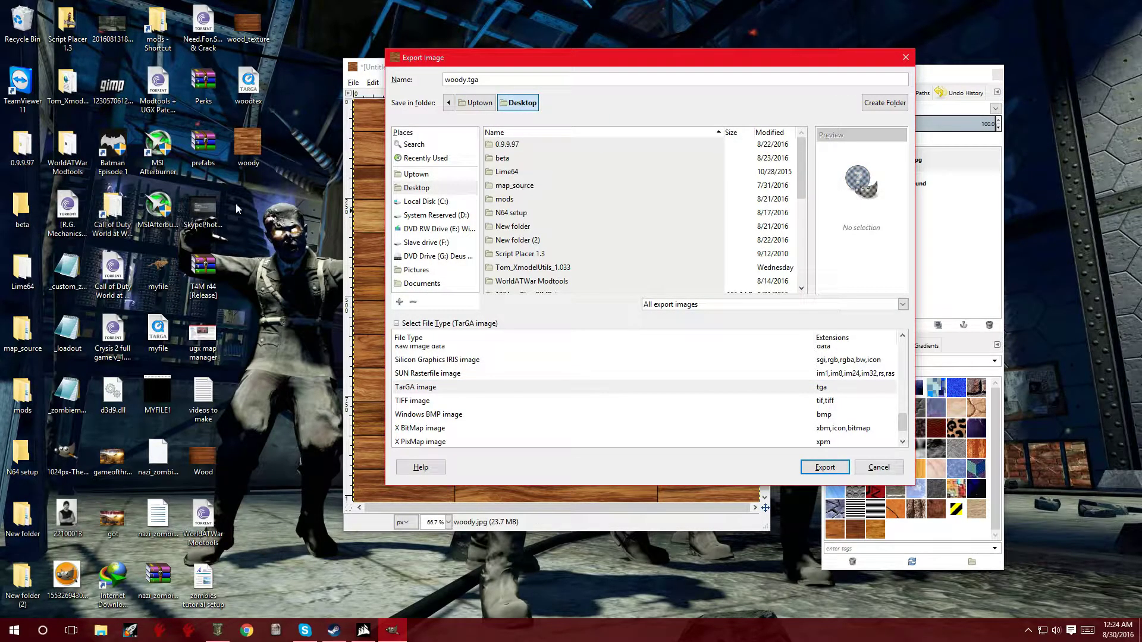
click(826, 468)
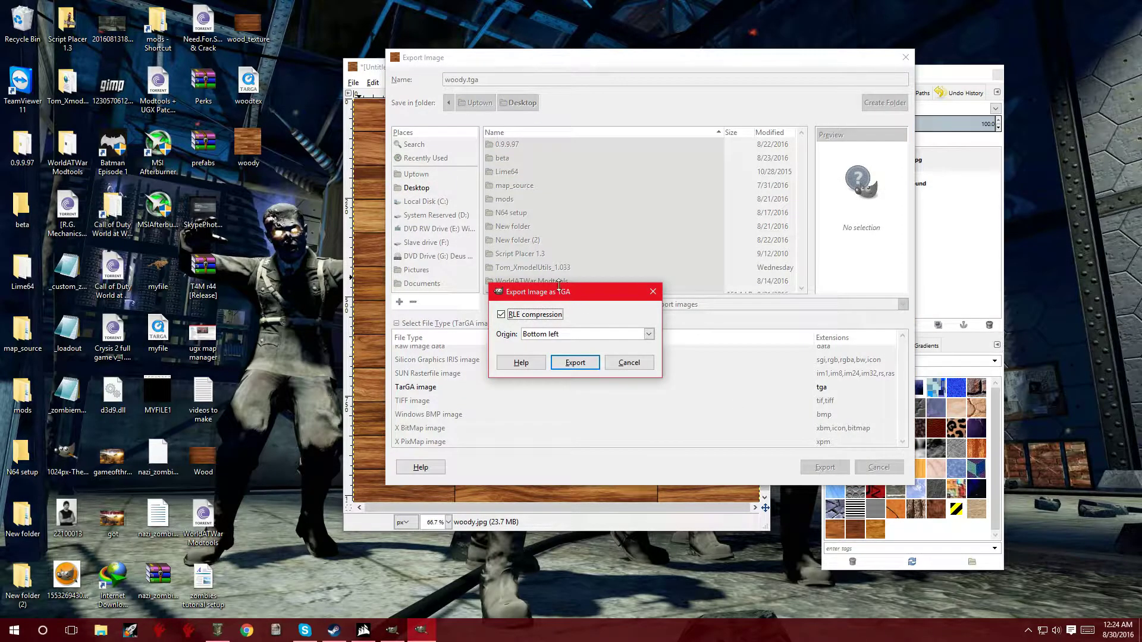
drag(565, 295, 582, 370)
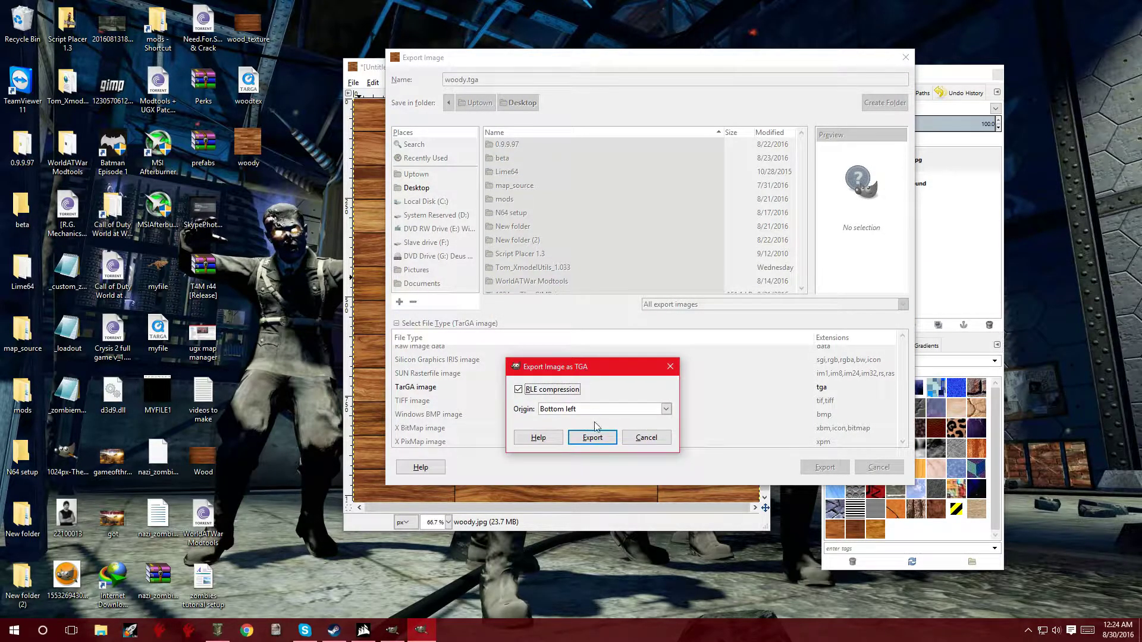
click(598, 441)
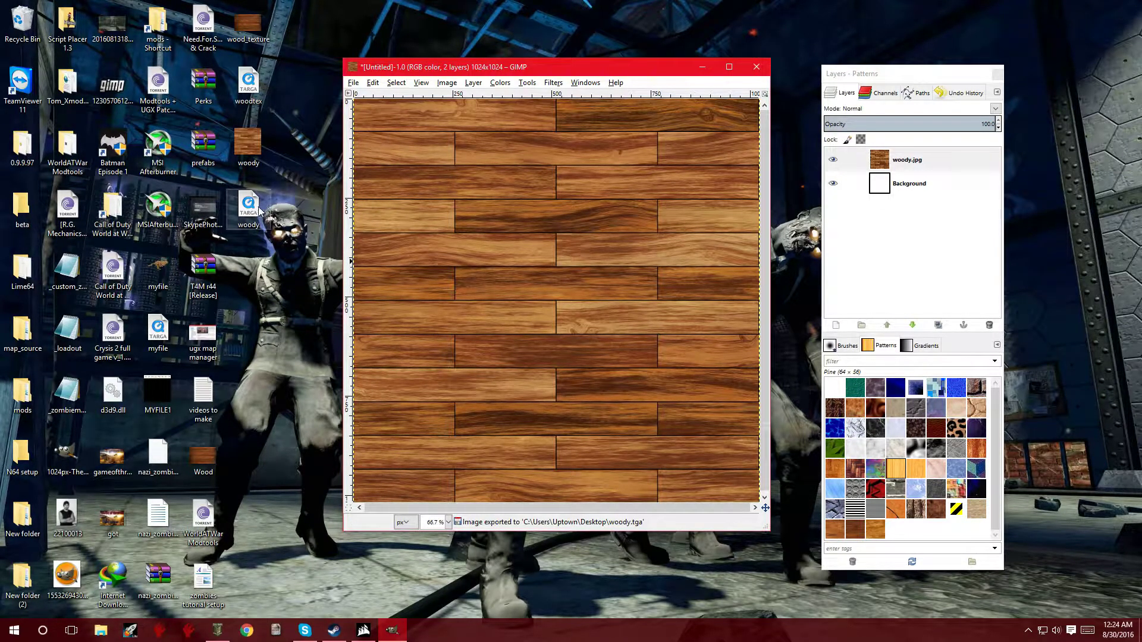
Copy the exported woody.tga from the desktop and open the Call of Duty World at War folder
click(250, 207)
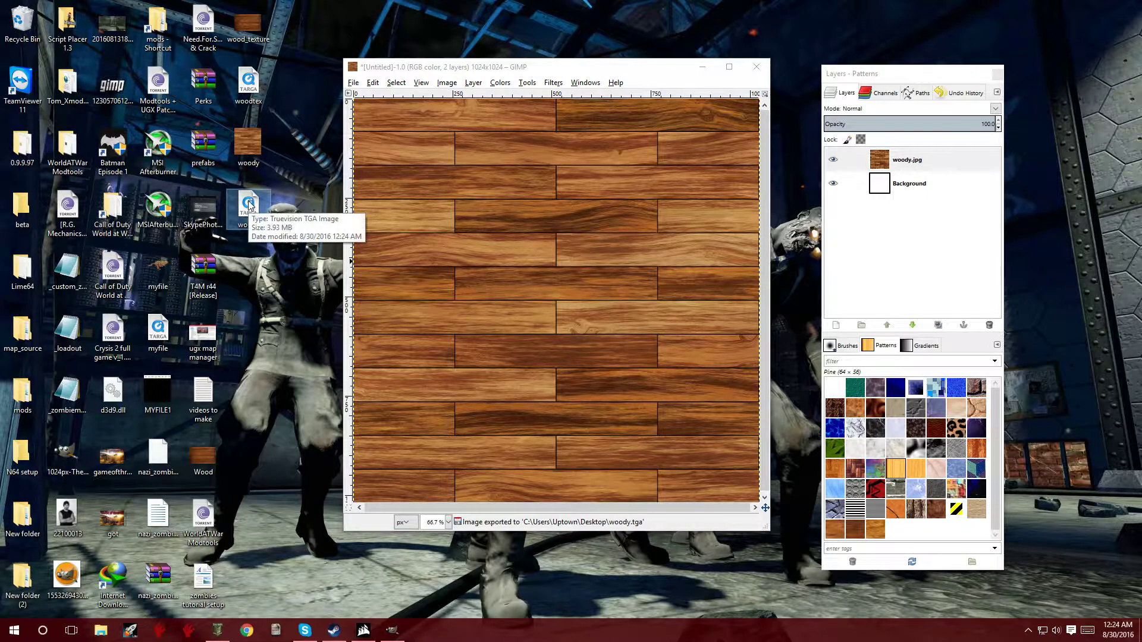
mouse_move(241, 150)
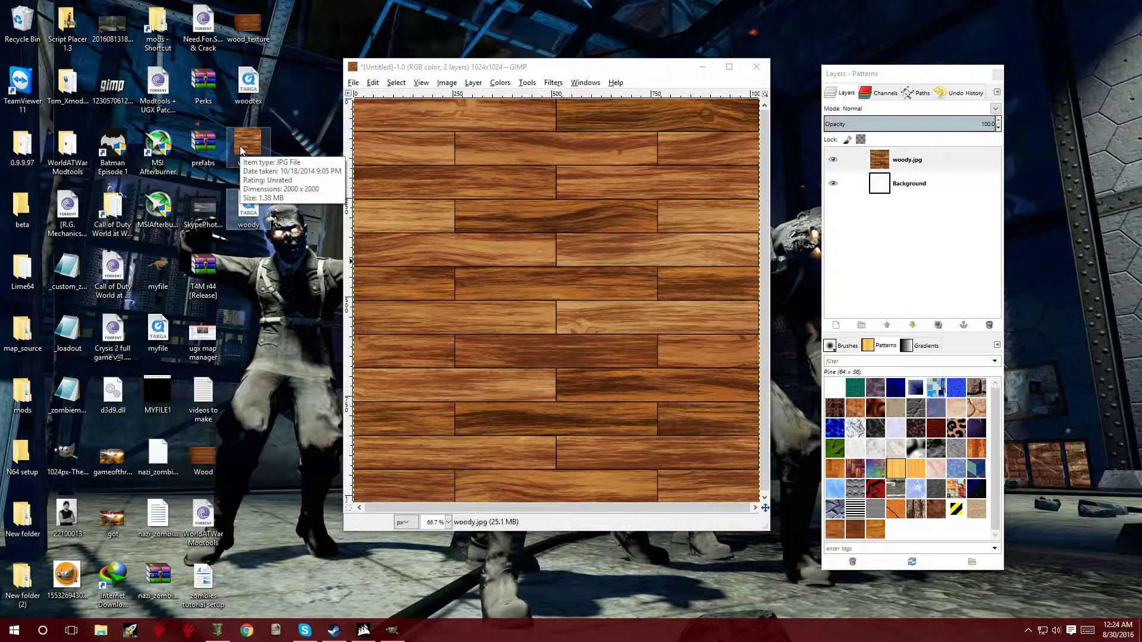
mouse_move(242, 206)
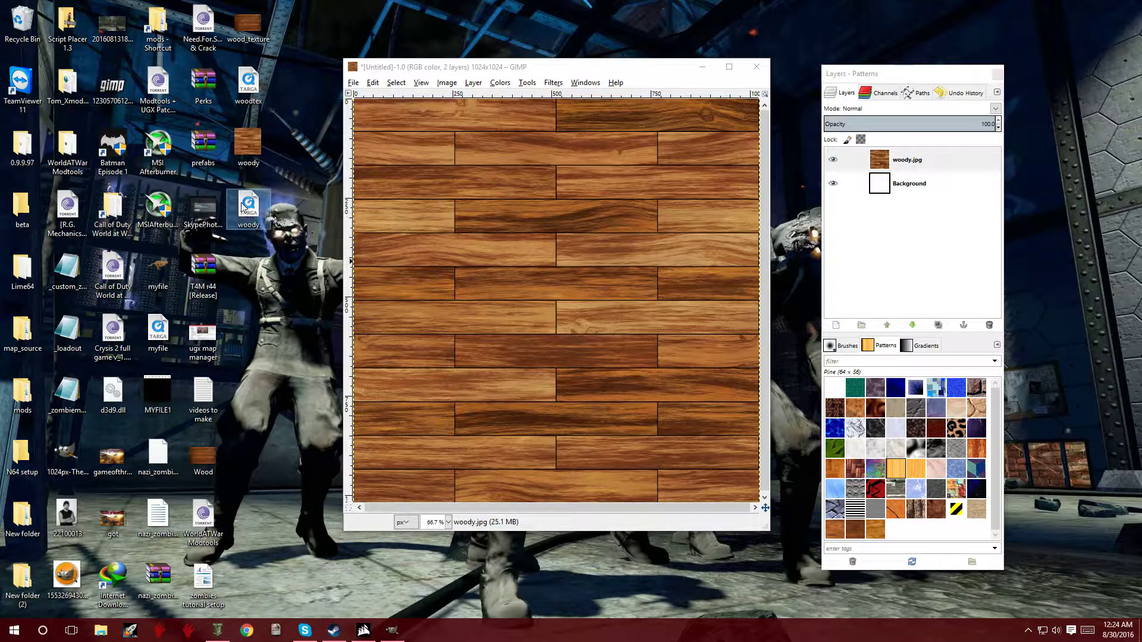
right_click(242, 206)
click(300, 368)
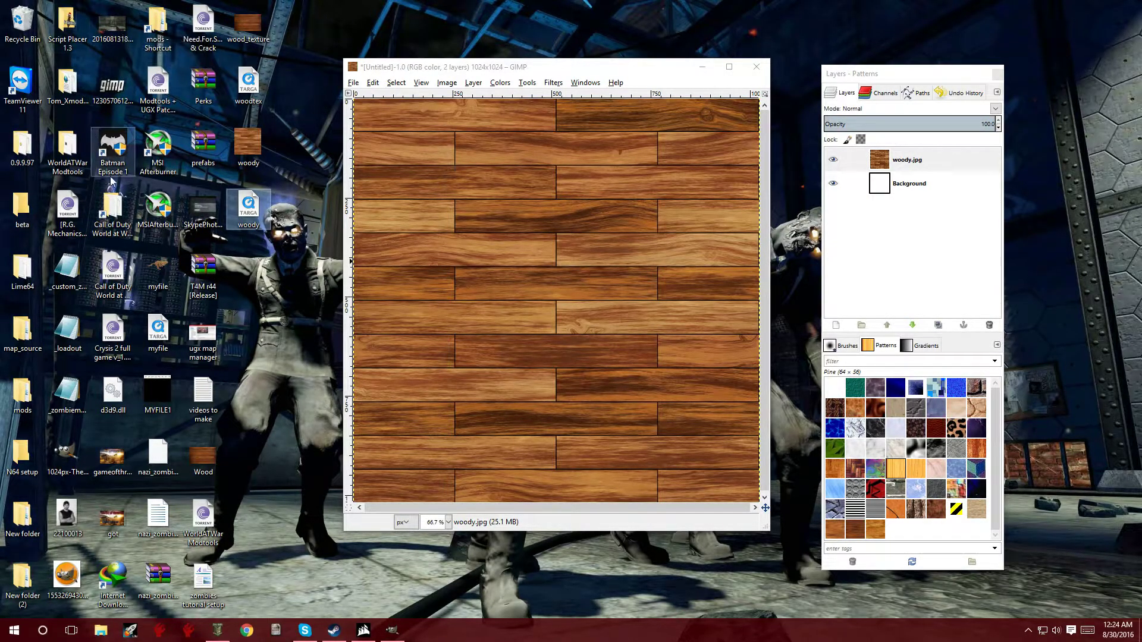
double_click(121, 214)
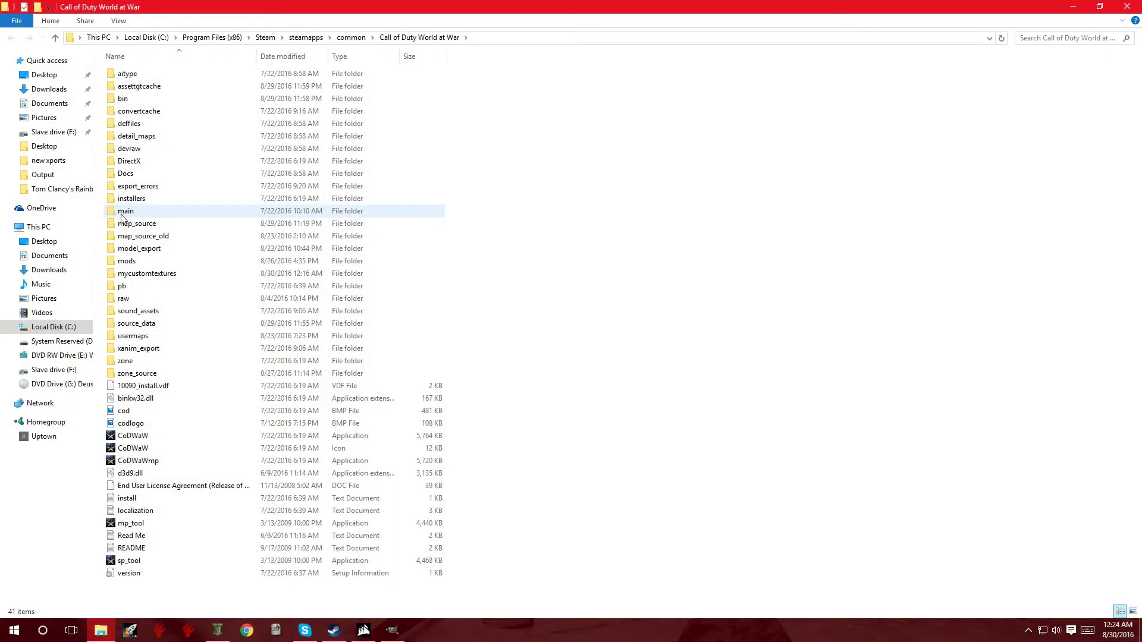
Go into raw/images and create a new folder there
double_click(142, 299)
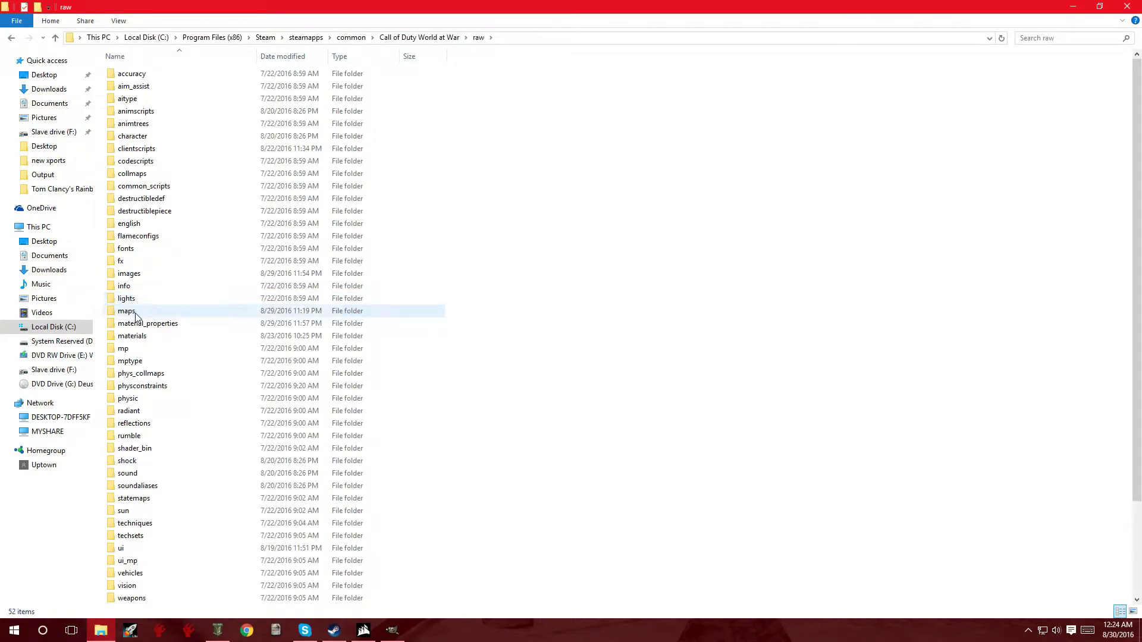
double_click(141, 274)
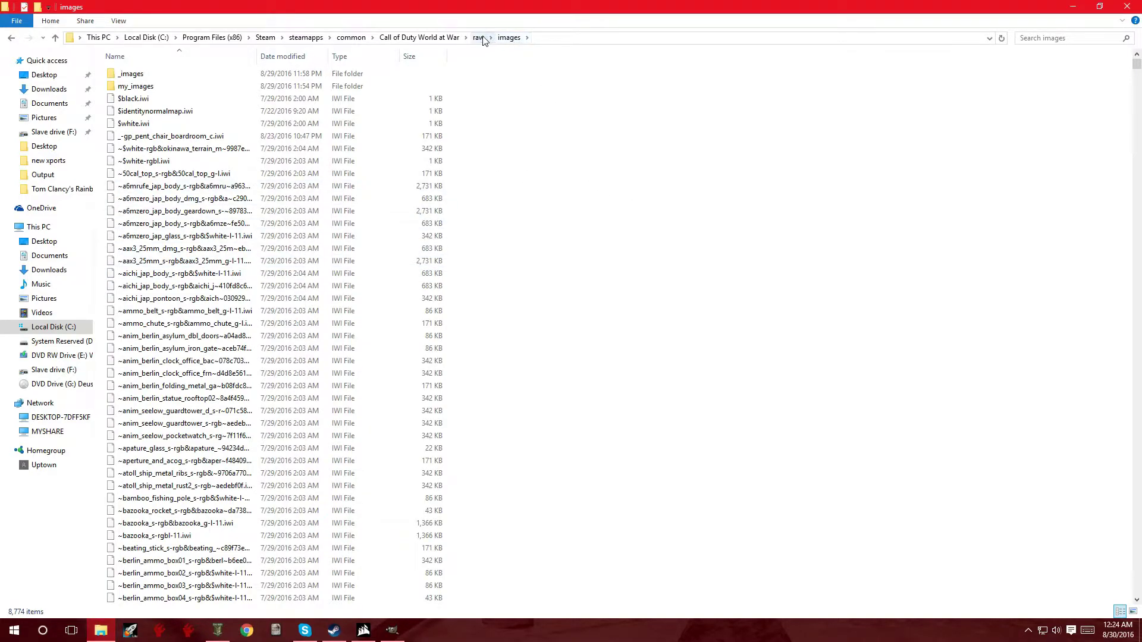
right_click(593, 181)
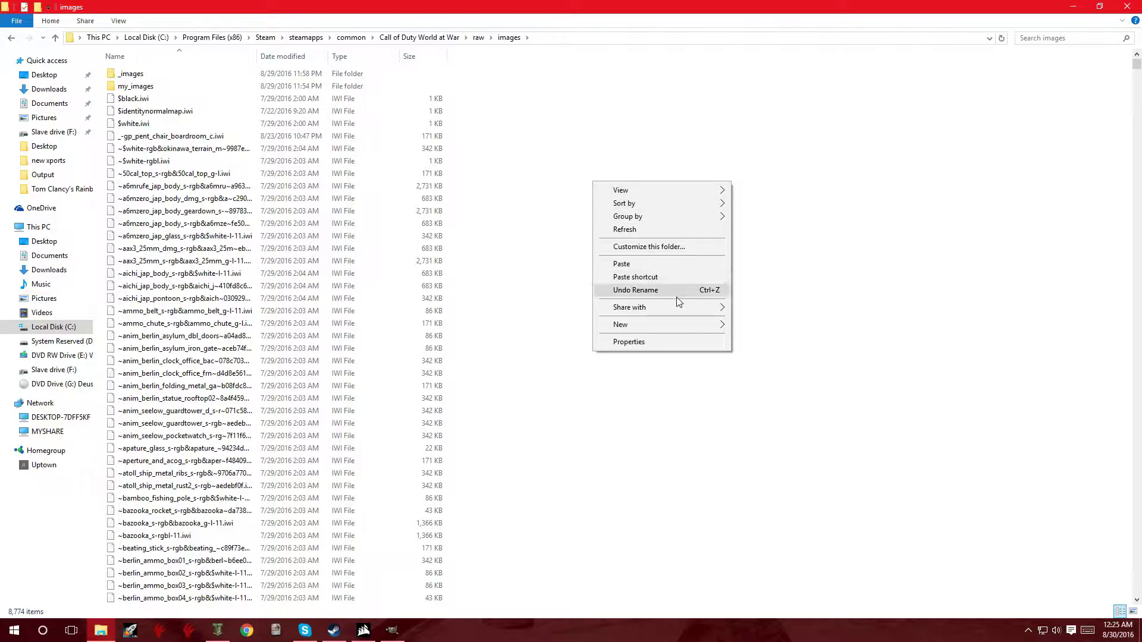
mouse_move(683, 323)
click(754, 328)
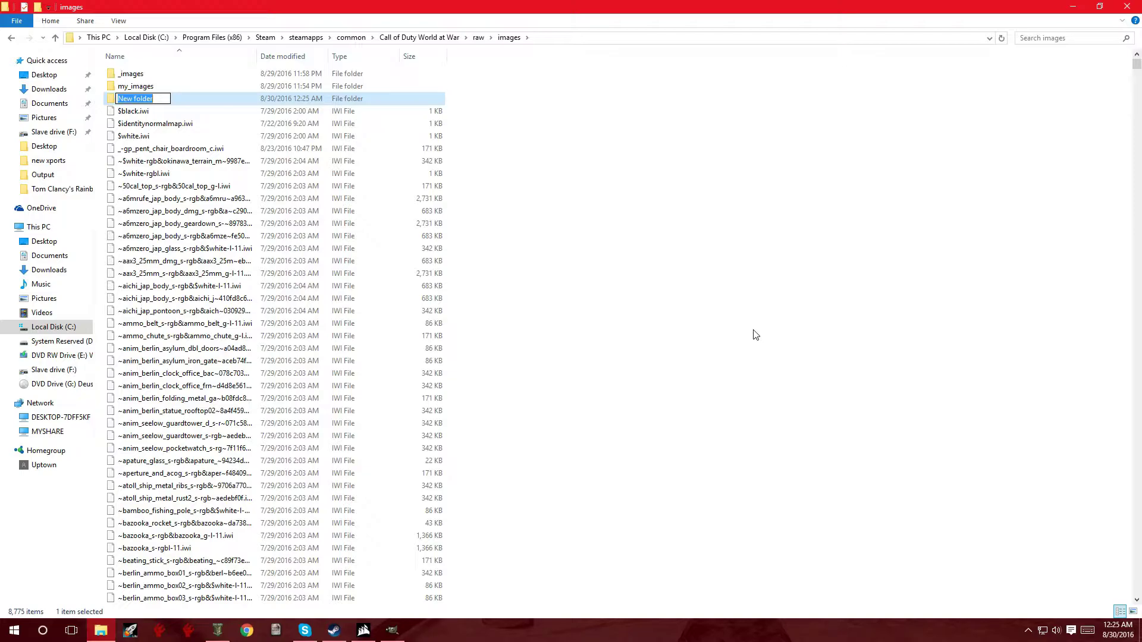
Leave the New folder's name unchanged, then delete the New folder
key(BackSpace)
click(675, 320)
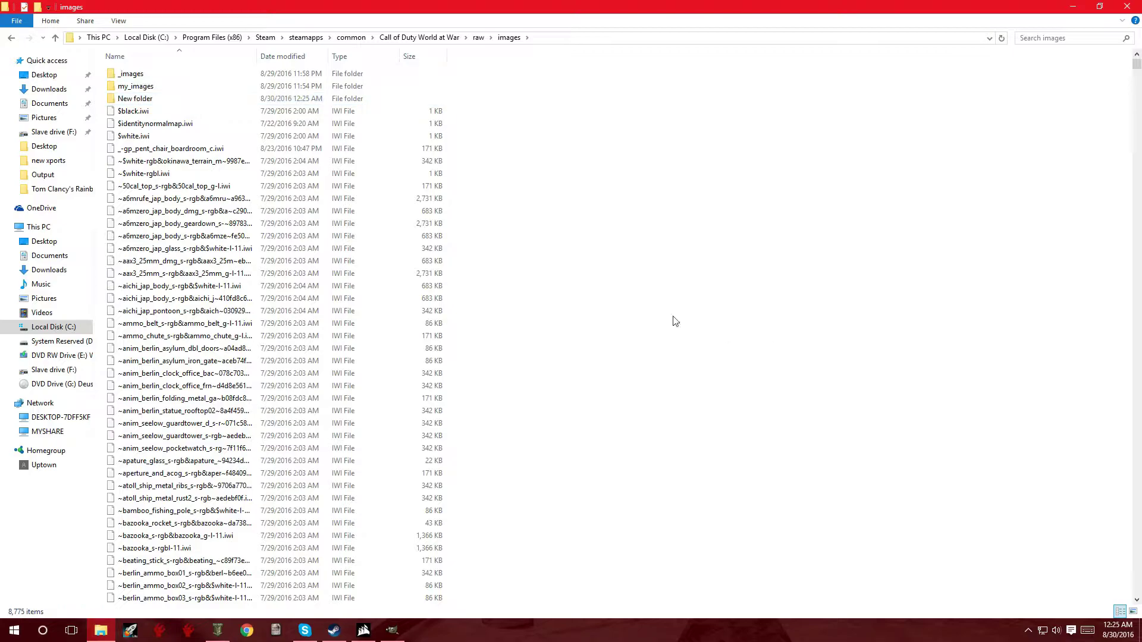
right_click(140, 99)
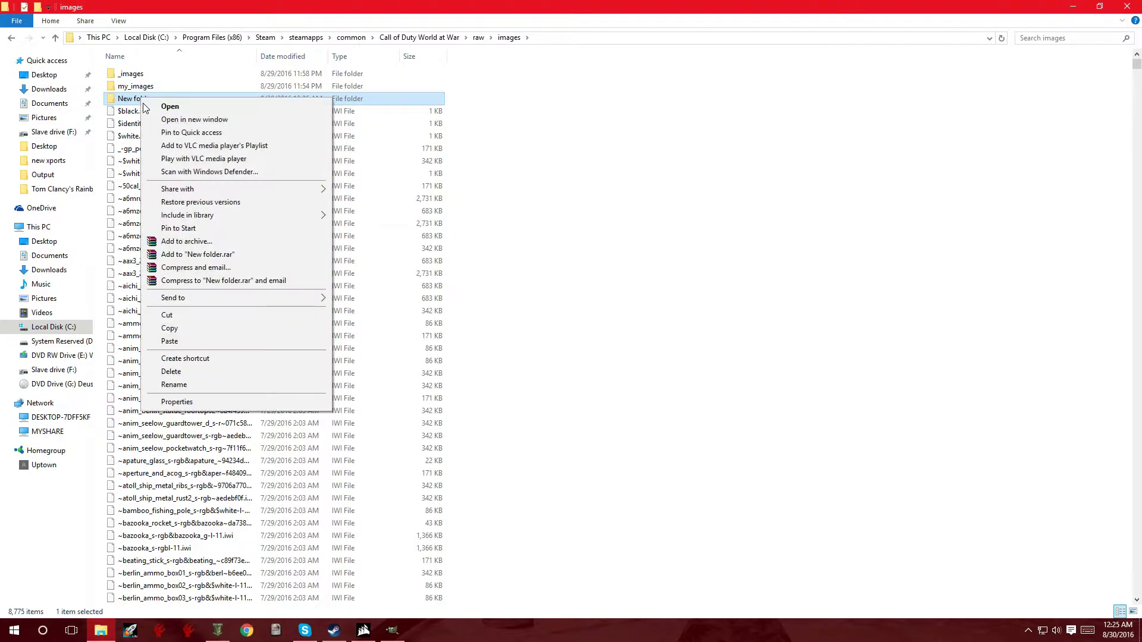
click(193, 372)
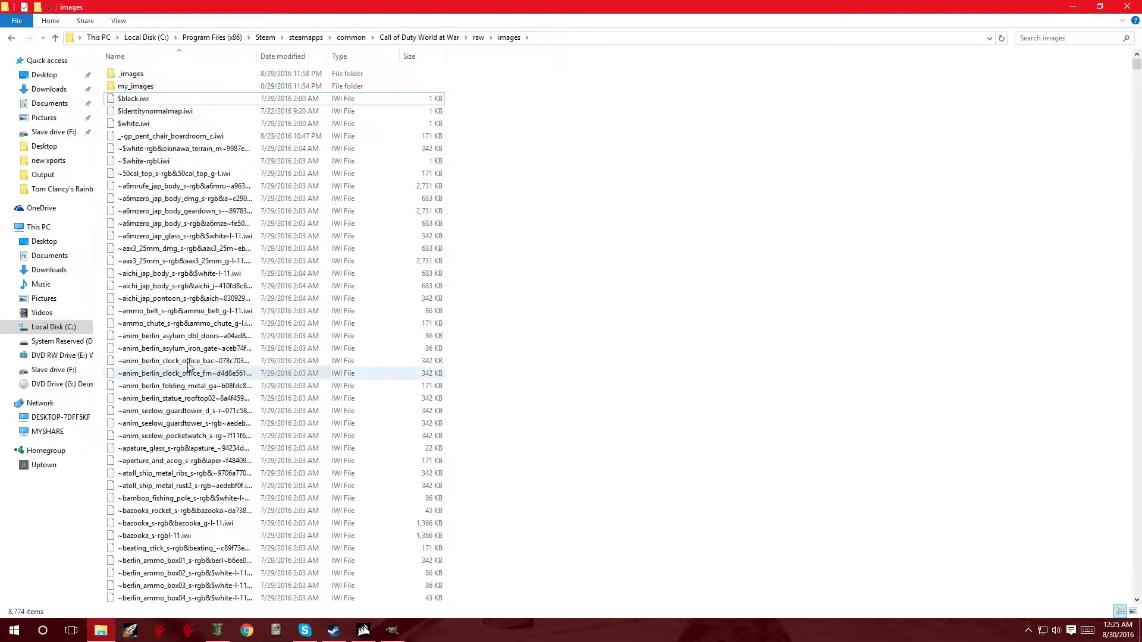
In the my_images folder, delete the old uptown texture and paste in woody.tga (4,029 KB)
double_click(157, 88)
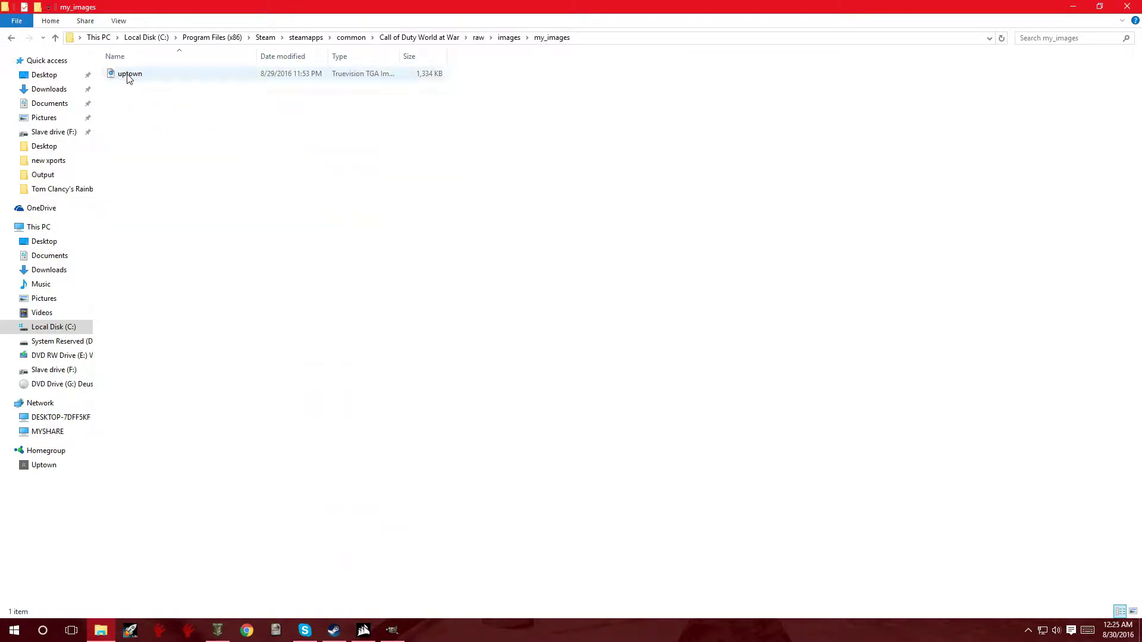
click(13, 39)
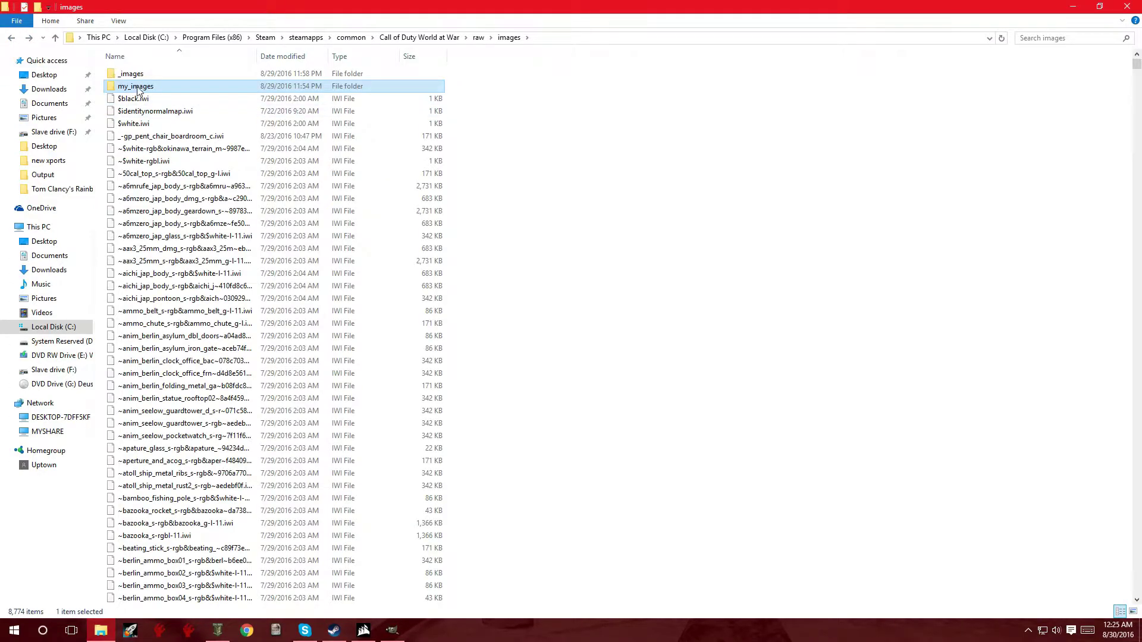
mouse_move(157, 92)
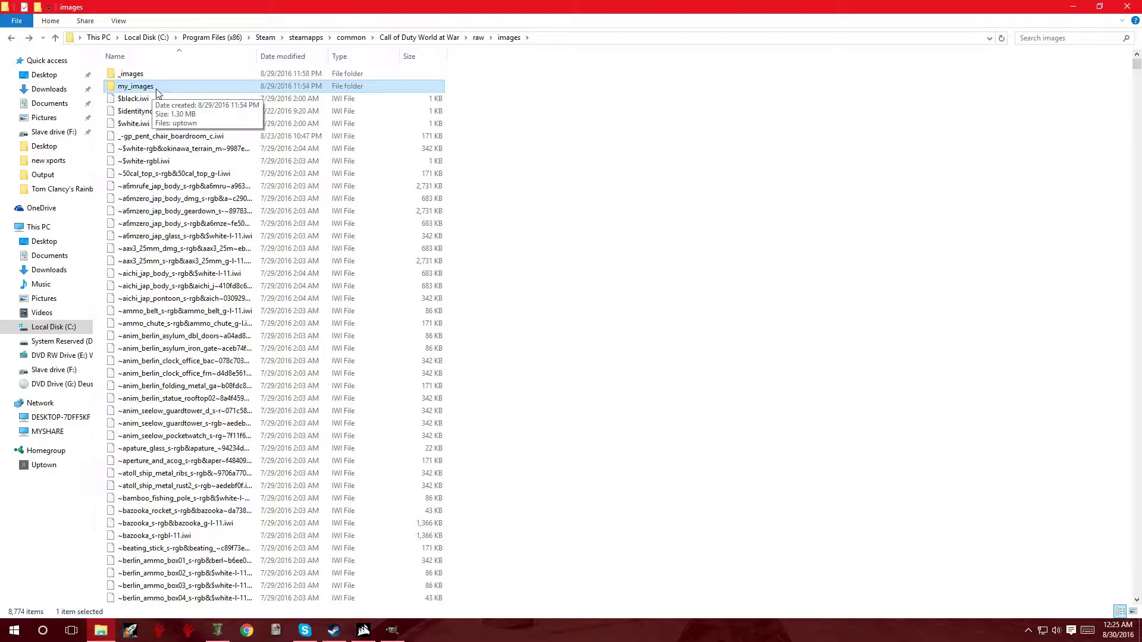
double_click(157, 89)
right_click(134, 74)
click(222, 255)
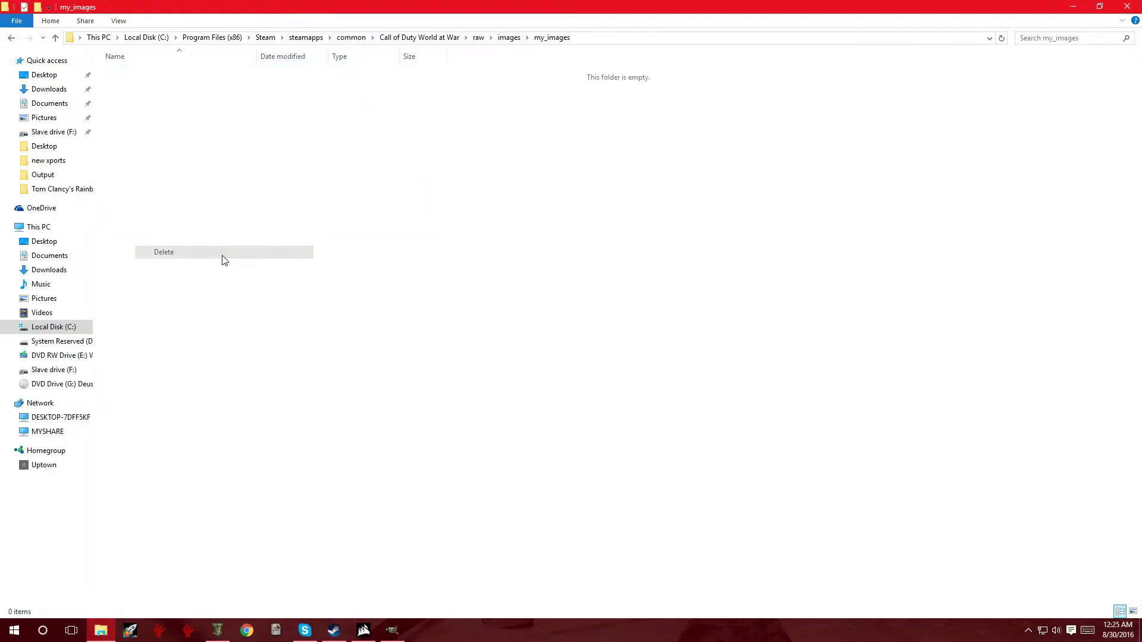
right_click(168, 148)
click(219, 232)
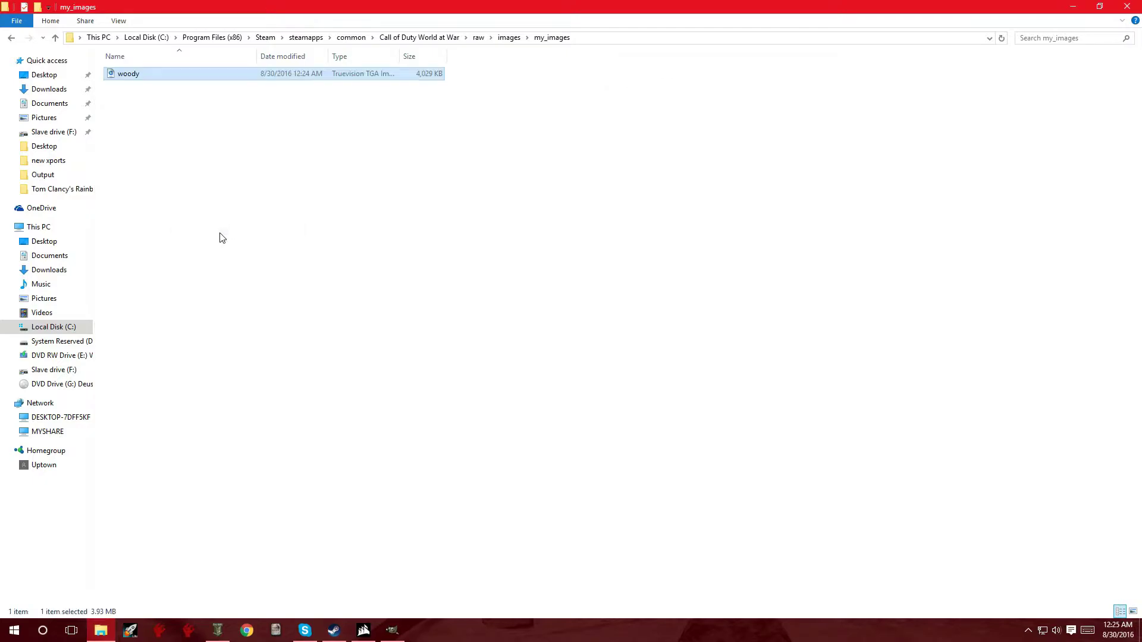